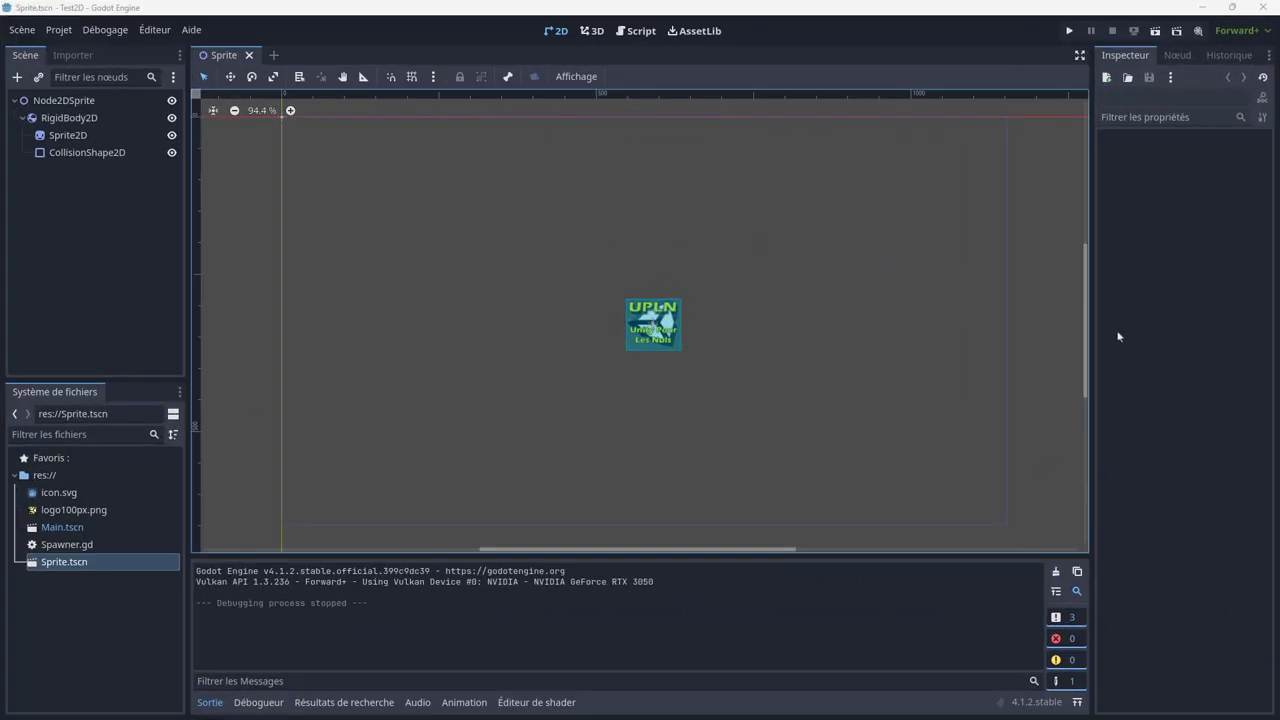
{"action": "left_click", "coordinate": [70, 119]}
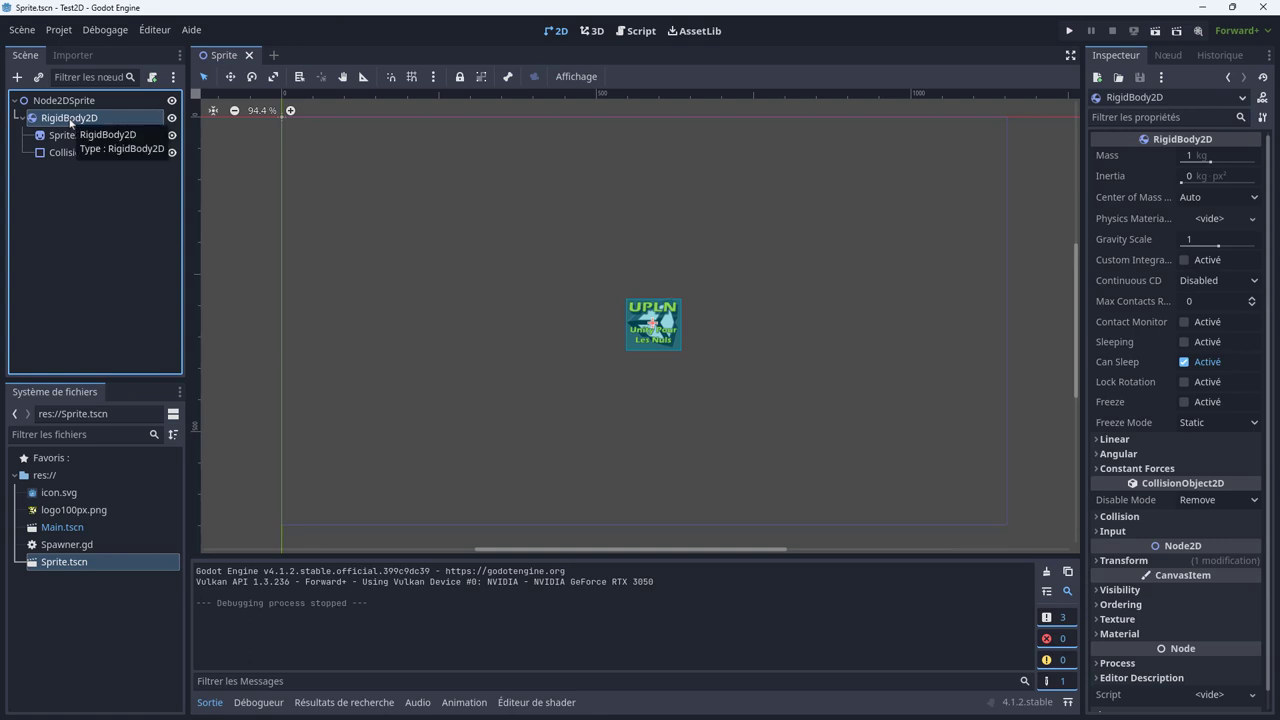
{"action": "left_click", "coordinate": [60, 137]}
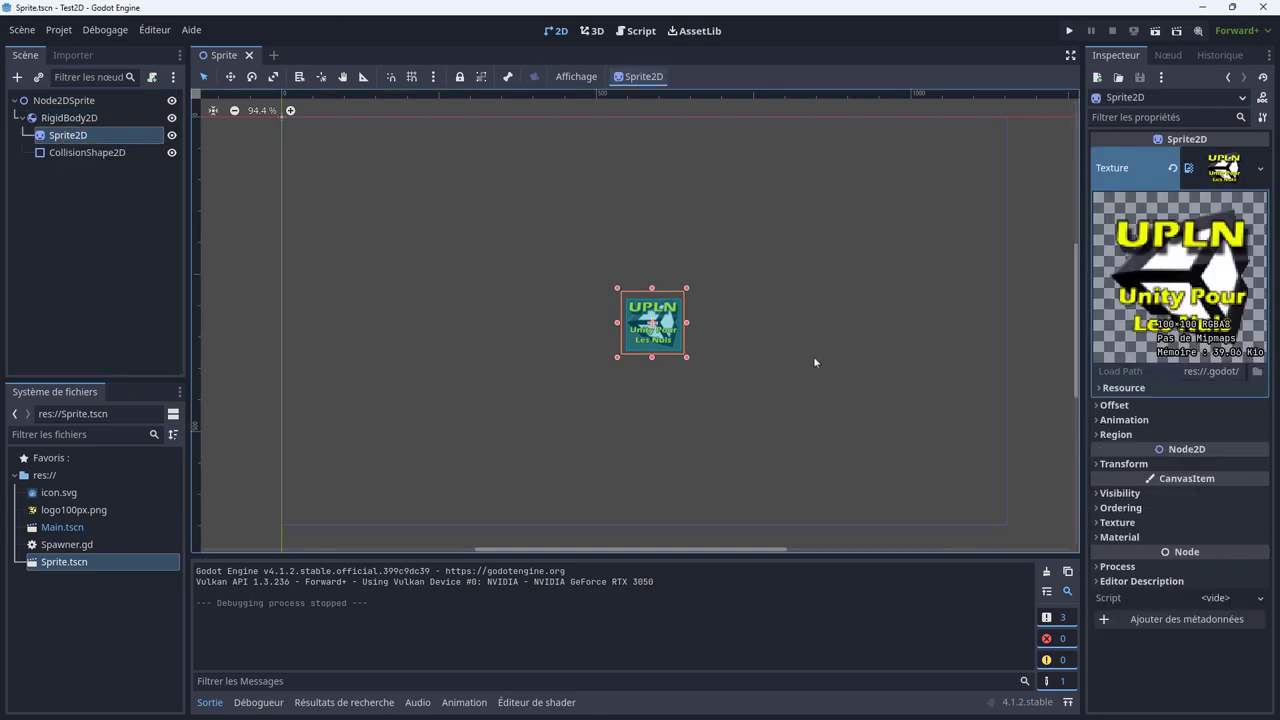
{"action": "left_click", "coordinate": [88, 153]}
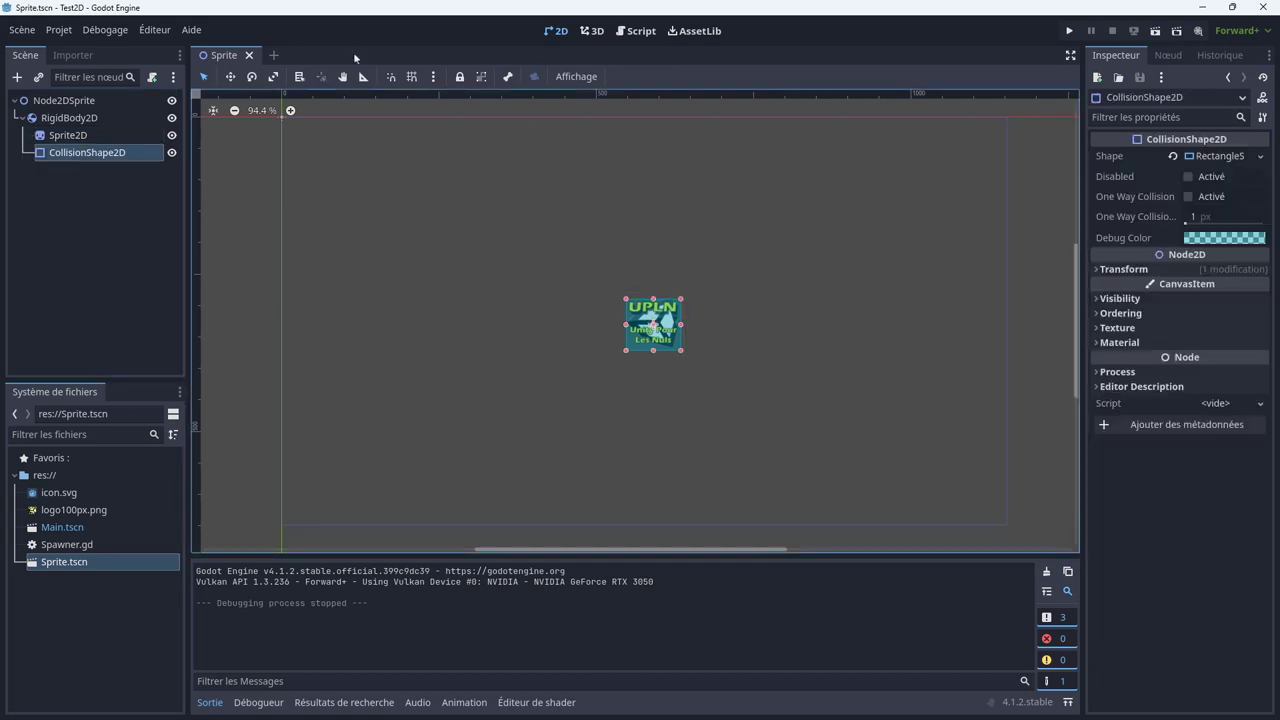
{"action": "right_click", "coordinate": [234, 61]}
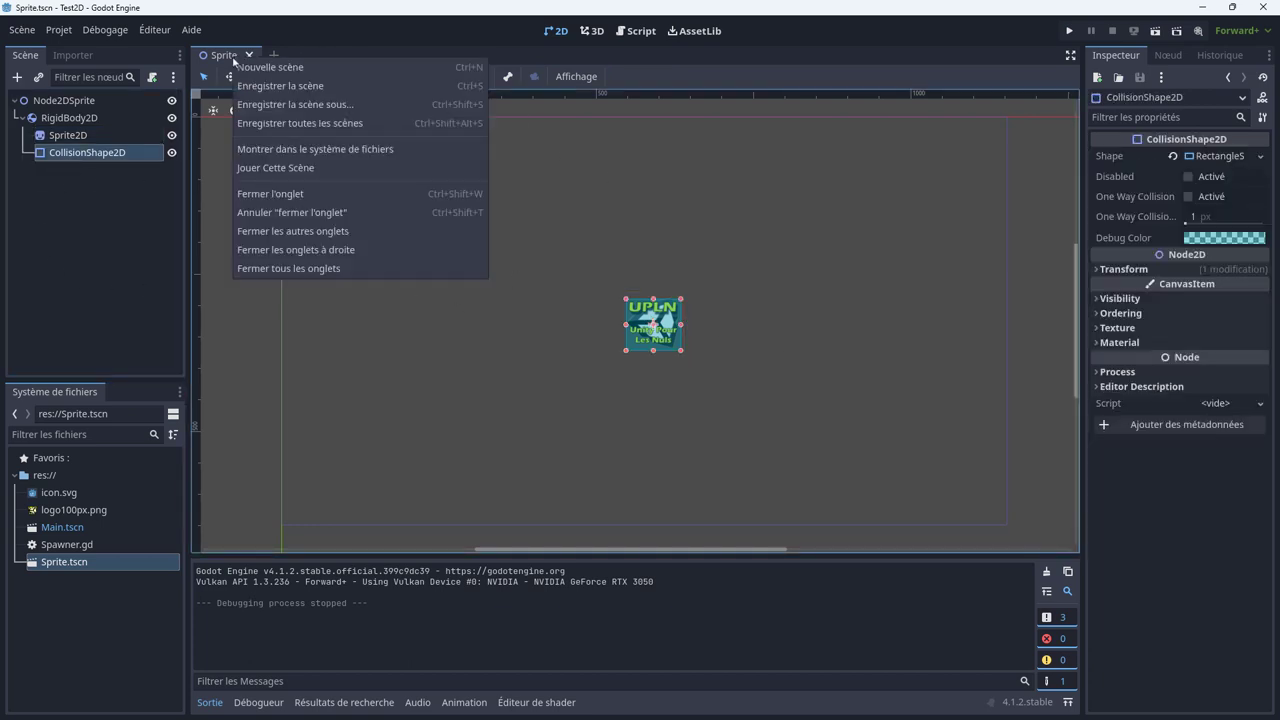
{"action": "left_click", "coordinate": [279, 168]}
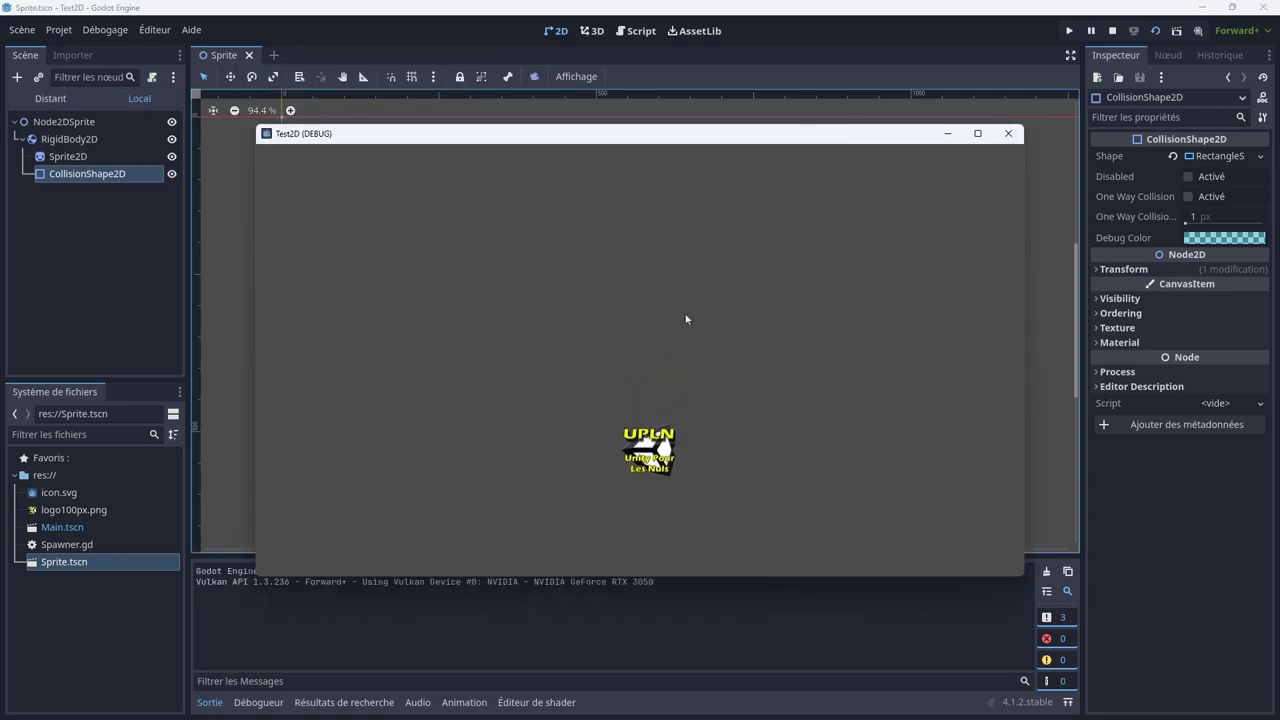
{"action": "left_click", "coordinate": [1007, 134]}
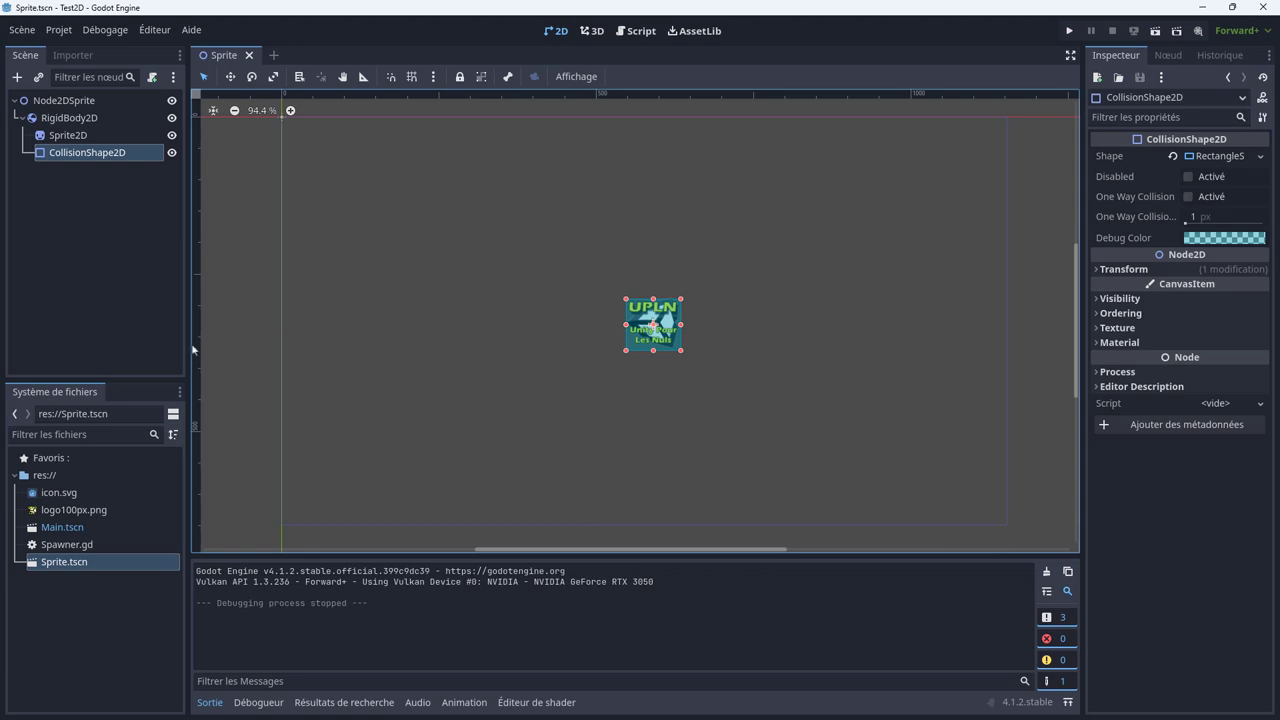
Open Main.tscn and inspect its CanvasLayer, the LabelNb sprite-count label and the LabelCountDown '60' label
{"action": "double_click", "coordinate": [66, 528]}
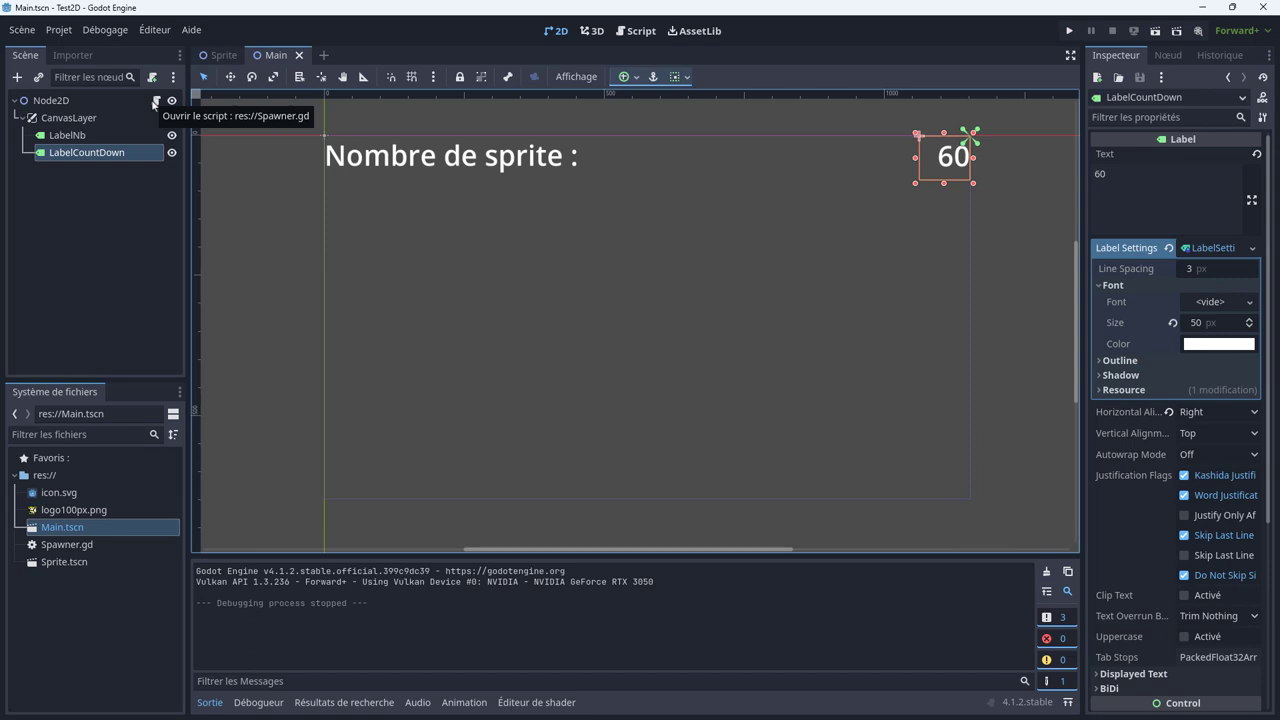
{"action": "left_click", "coordinate": [70, 122]}
{"action": "left_click", "coordinate": [66, 135]}
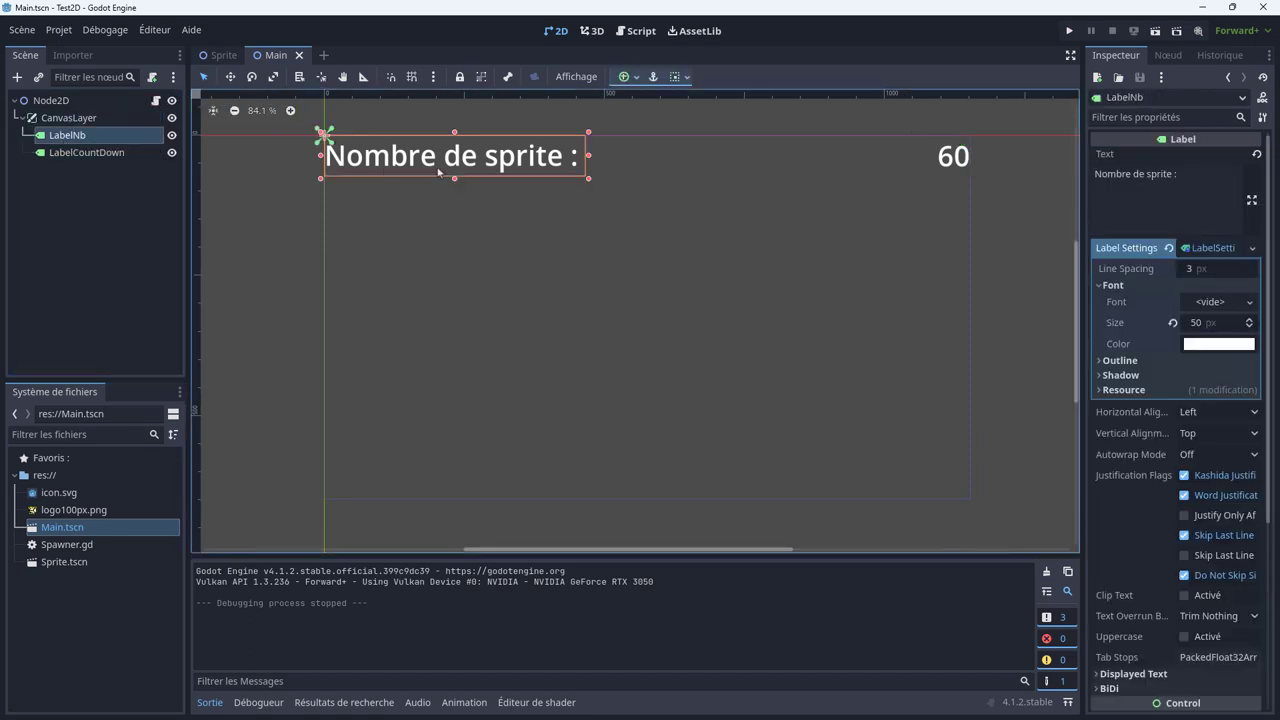
{"action": "left_click", "coordinate": [90, 154]}
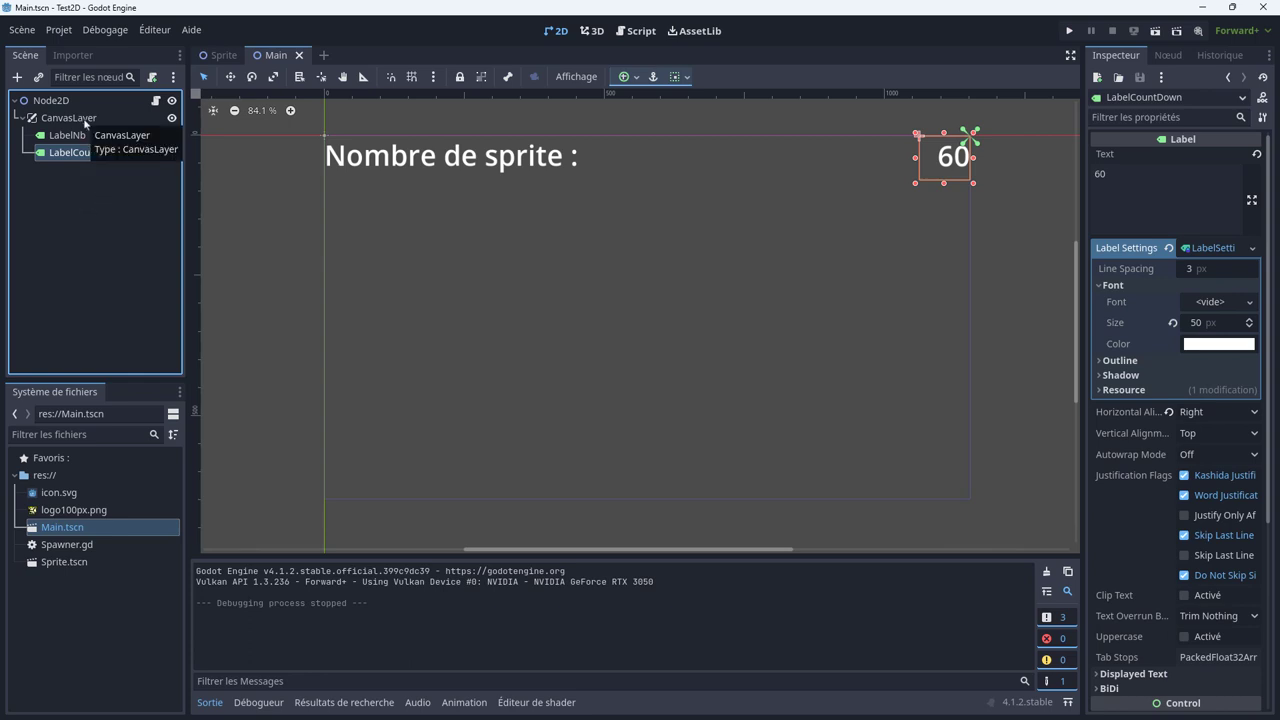
{"action": "left_click", "coordinate": [155, 103]}
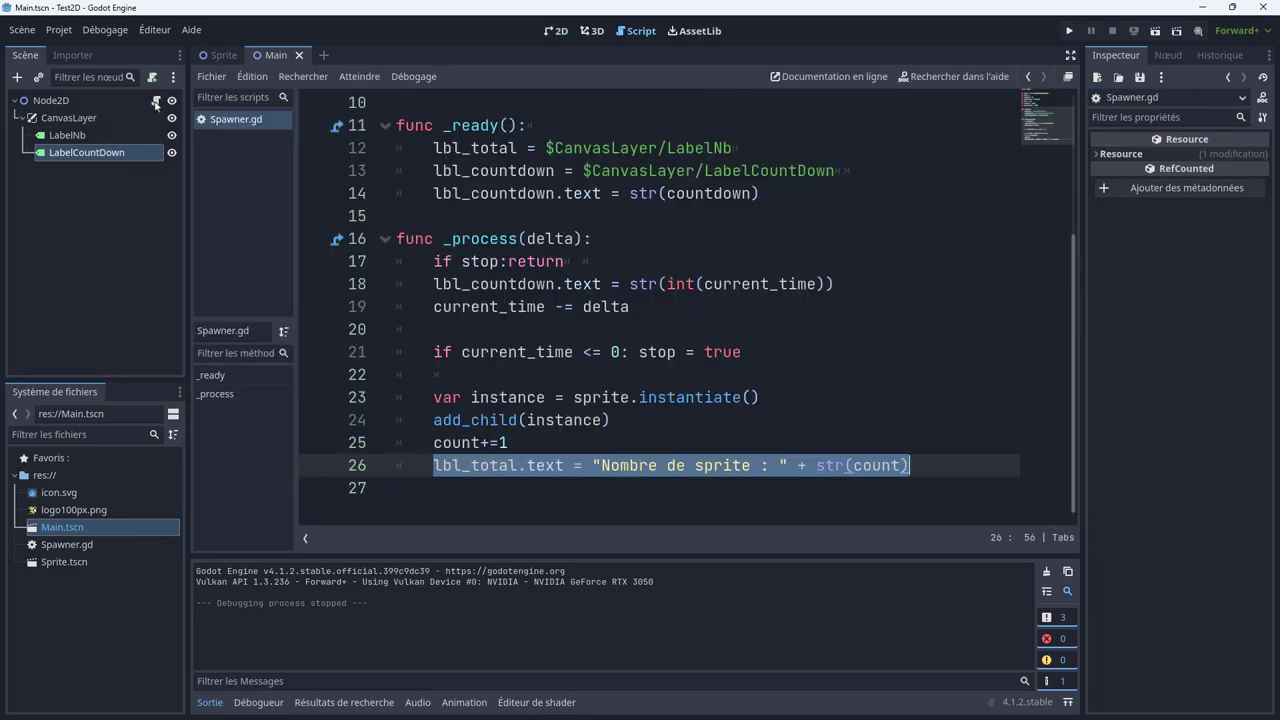
{"action": "left_click", "coordinate": [790, 344]}
{"action": "scroll", "coordinate": [790, 344], "scroll_direction": "up", "scroll_amount": 3}
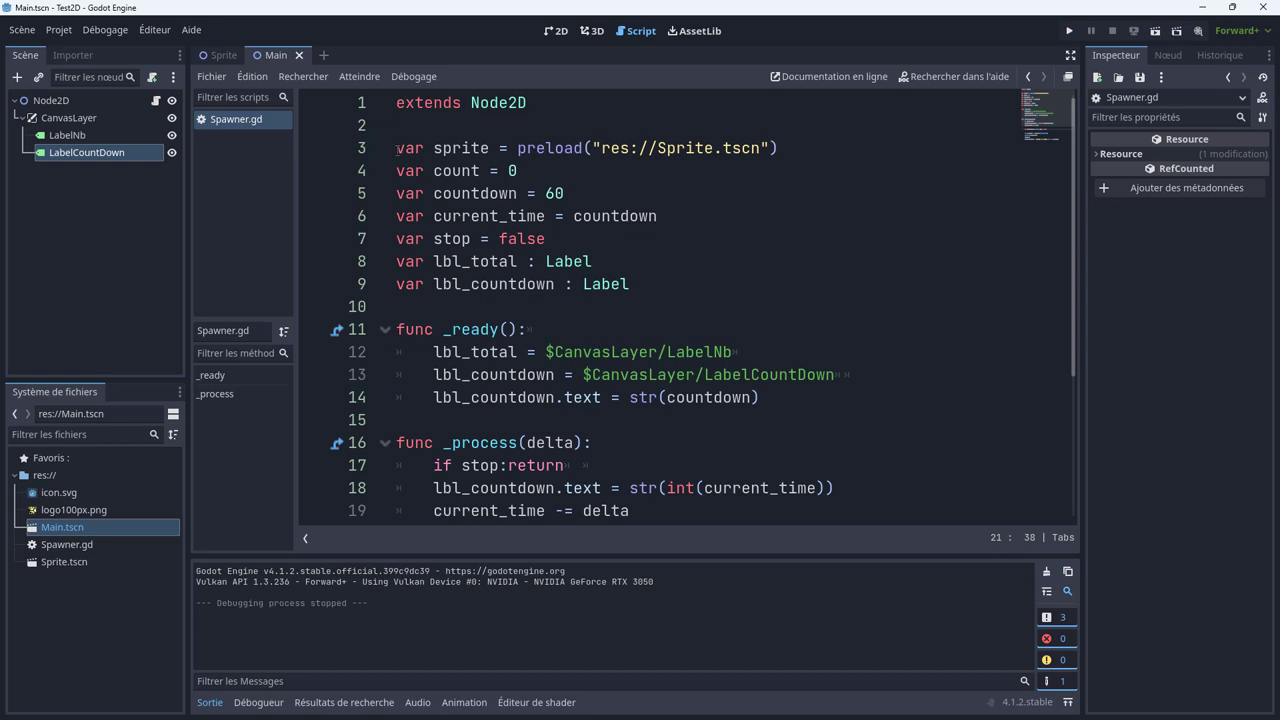
{"action": "double_click", "coordinate": [475, 151]}
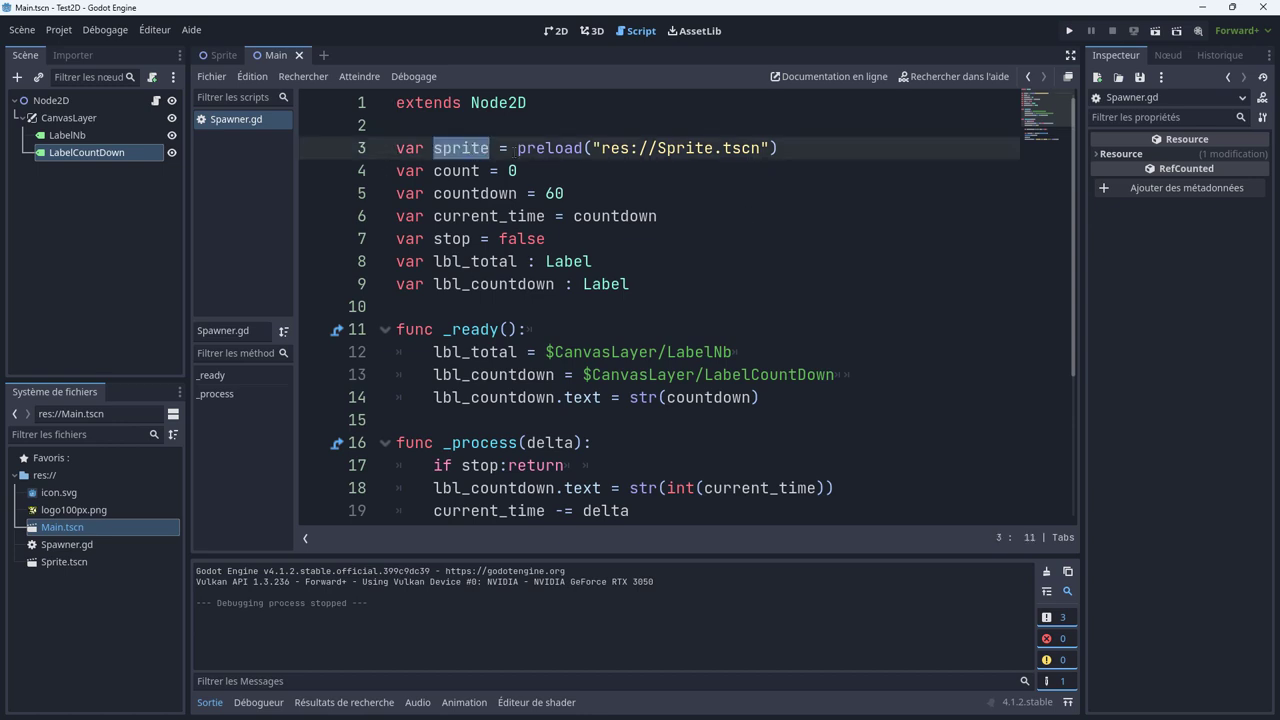
{"action": "left_click_drag", "start_coordinate": [516, 148], "coordinate": [778, 150]}
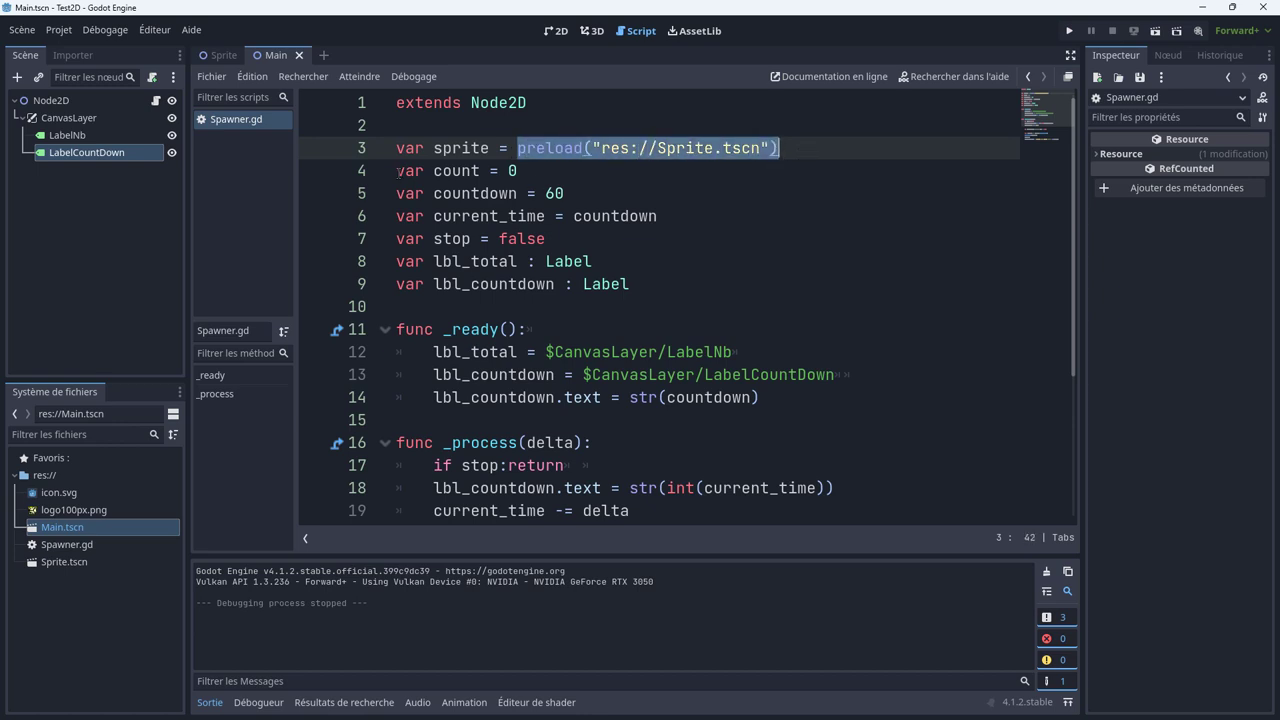
{"action": "left_click_drag", "start_coordinate": [398, 172], "coordinate": [558, 173]}
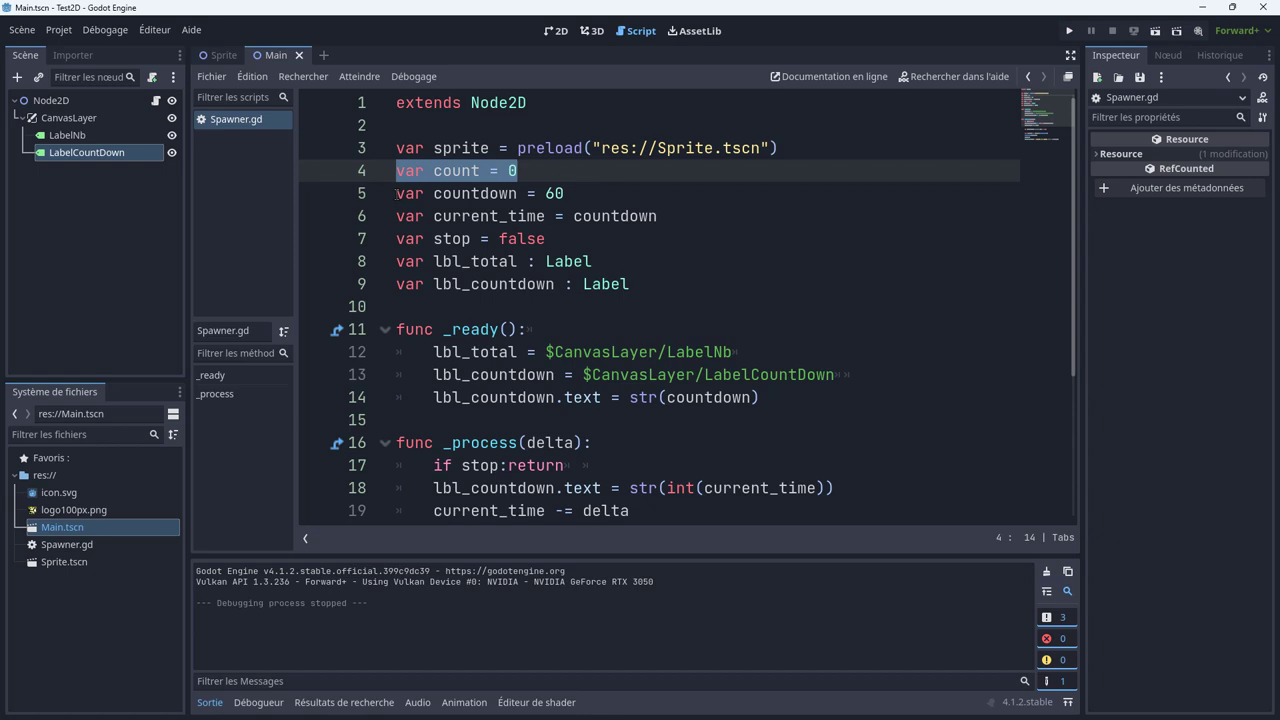
{"action": "left_click_drag", "start_coordinate": [398, 193], "coordinate": [572, 194]}
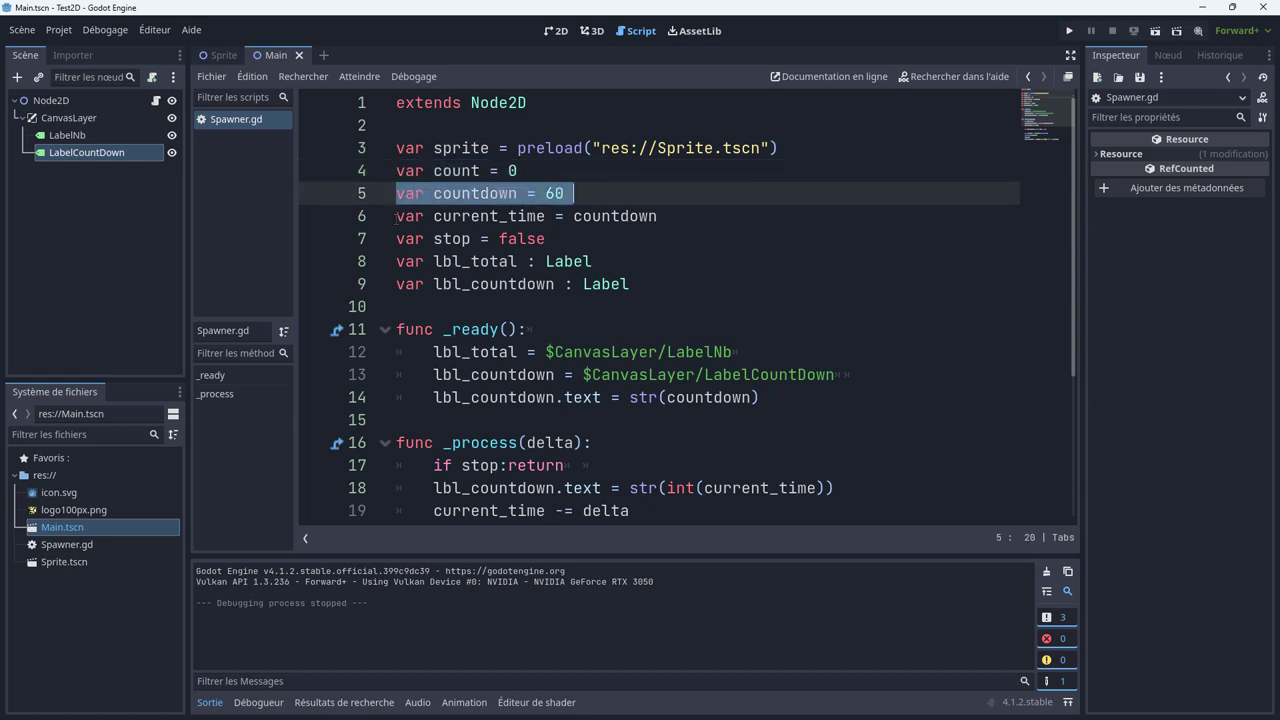
{"action": "left_click_drag", "start_coordinate": [397, 216], "coordinate": [677, 226]}
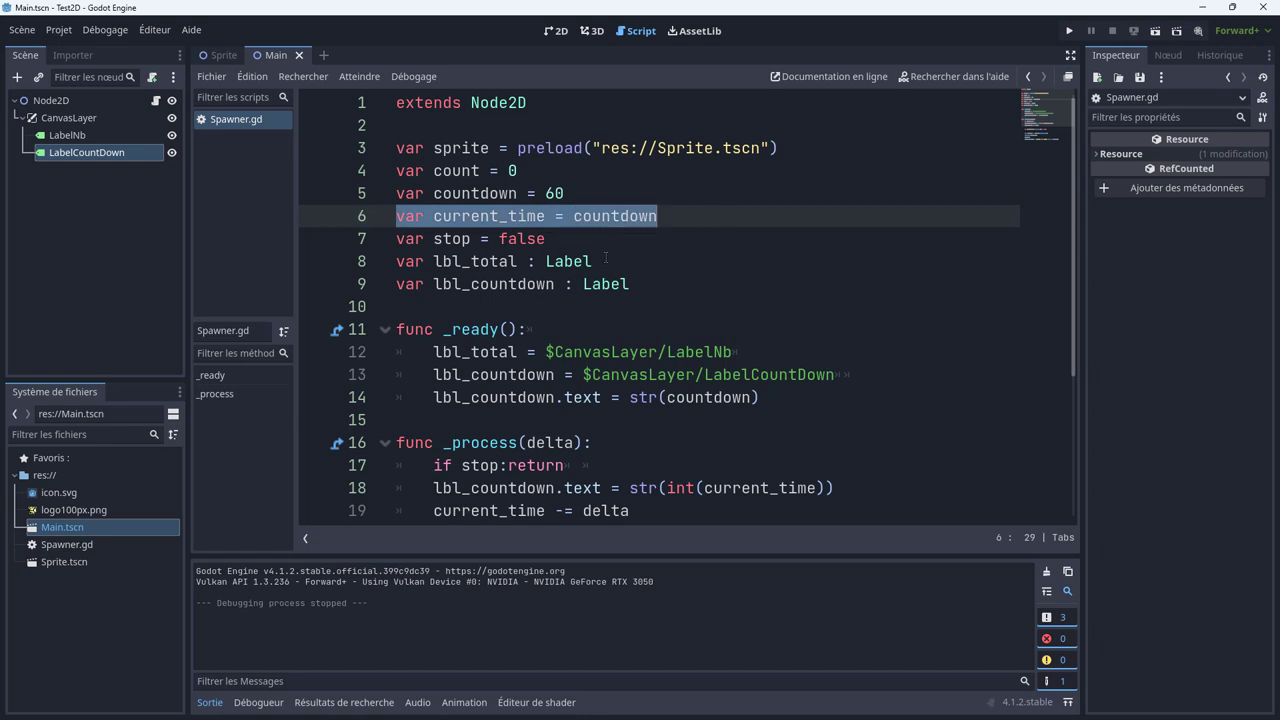
{"action": "left_click_drag", "start_coordinate": [396, 239], "coordinate": [582, 240]}
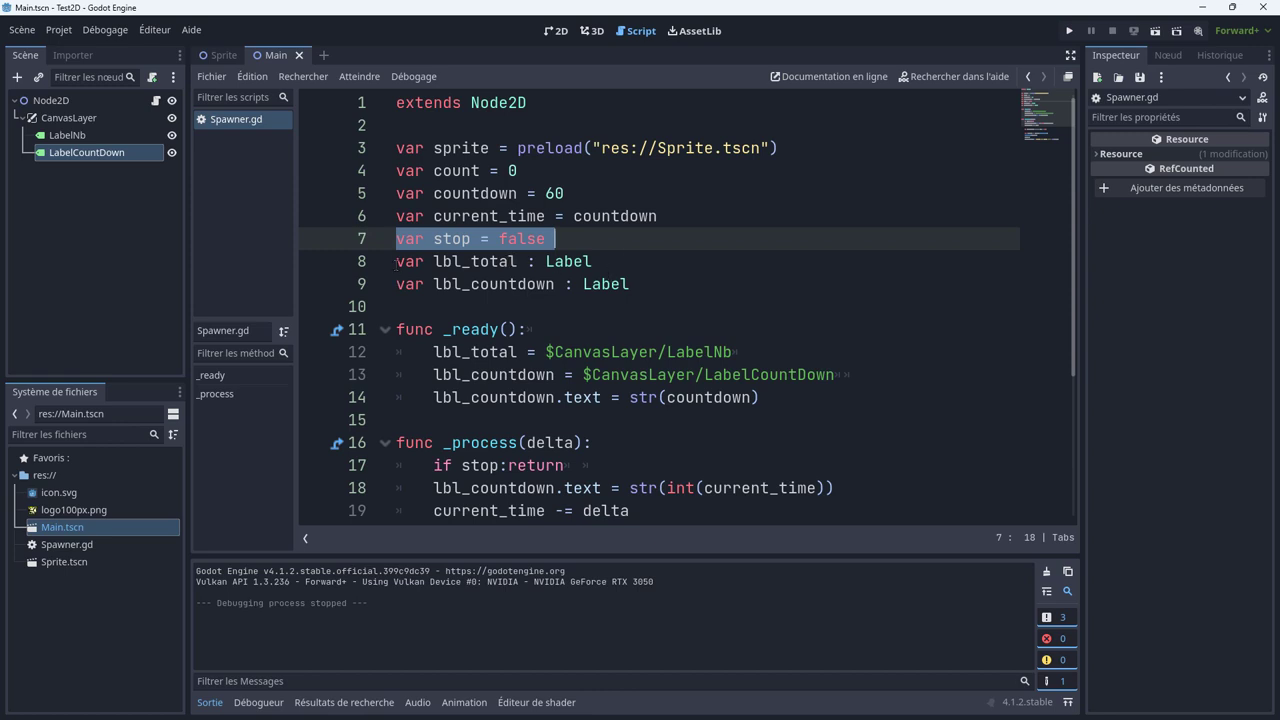
{"action": "left_click_drag", "start_coordinate": [397, 262], "coordinate": [649, 284]}
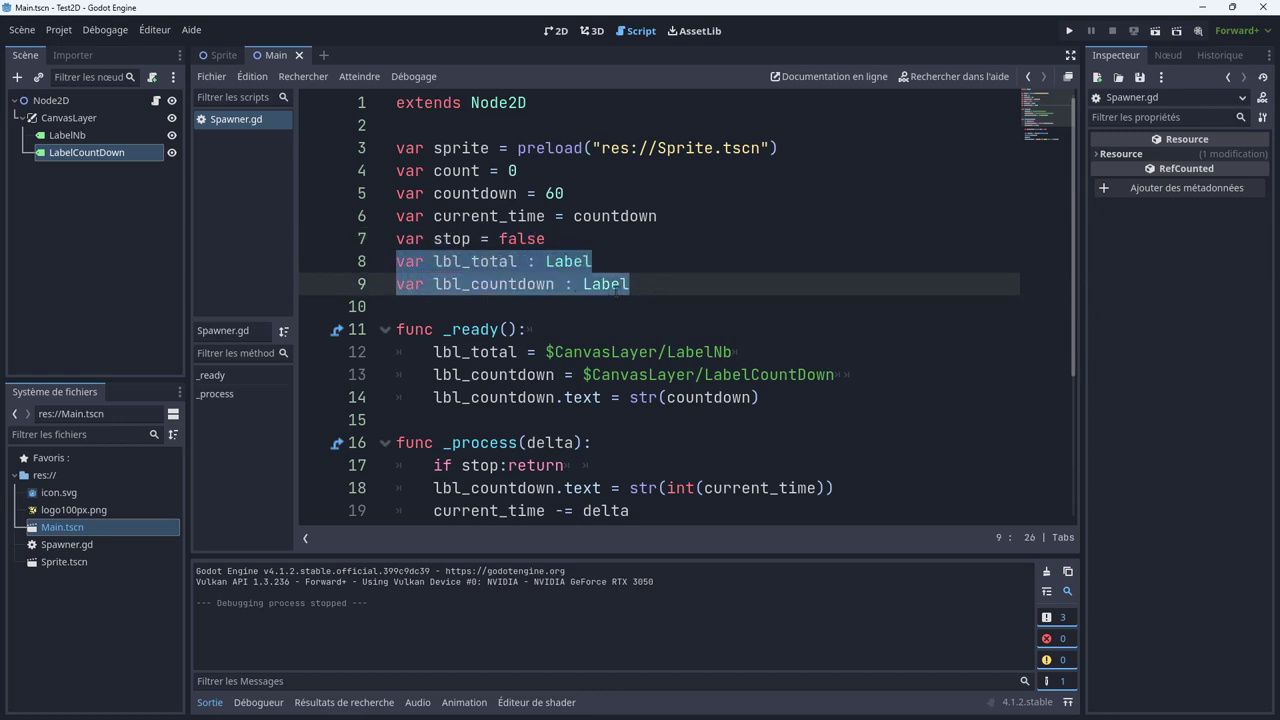
{"action": "left_click_drag", "start_coordinate": [429, 355], "coordinate": [866, 389]}
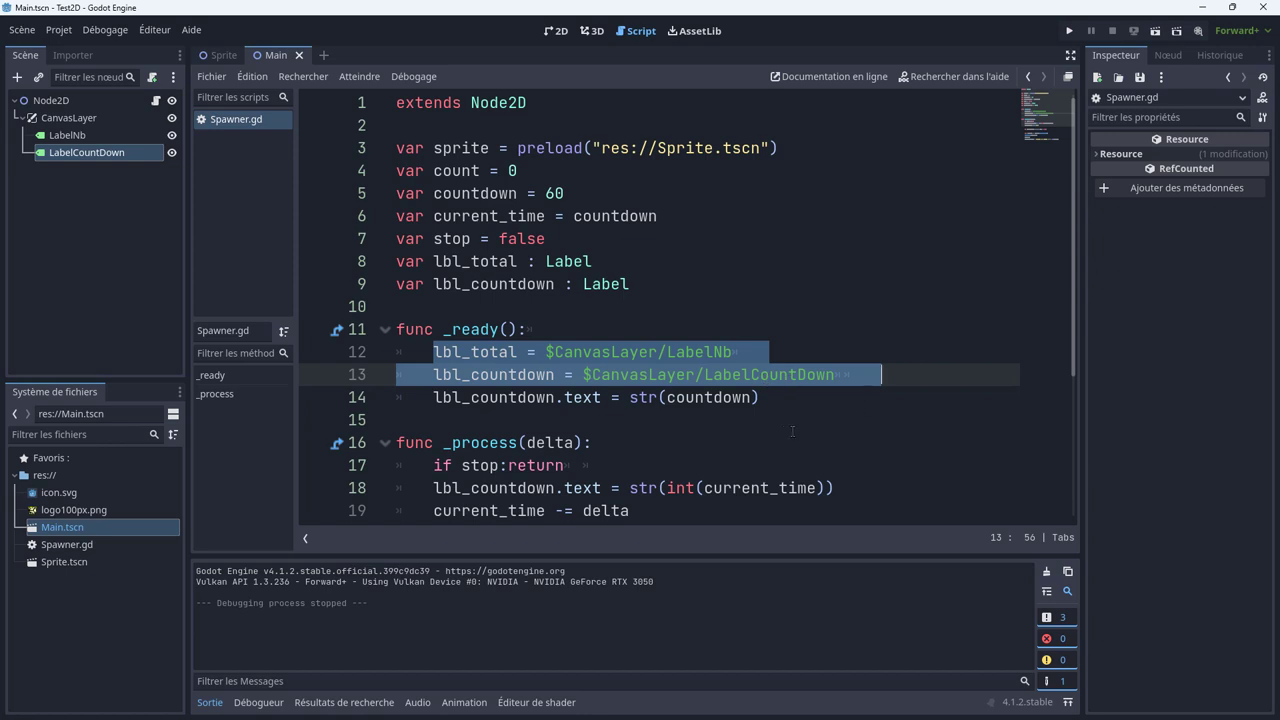
{"action": "left_click_drag", "start_coordinate": [432, 397], "coordinate": [779, 405]}
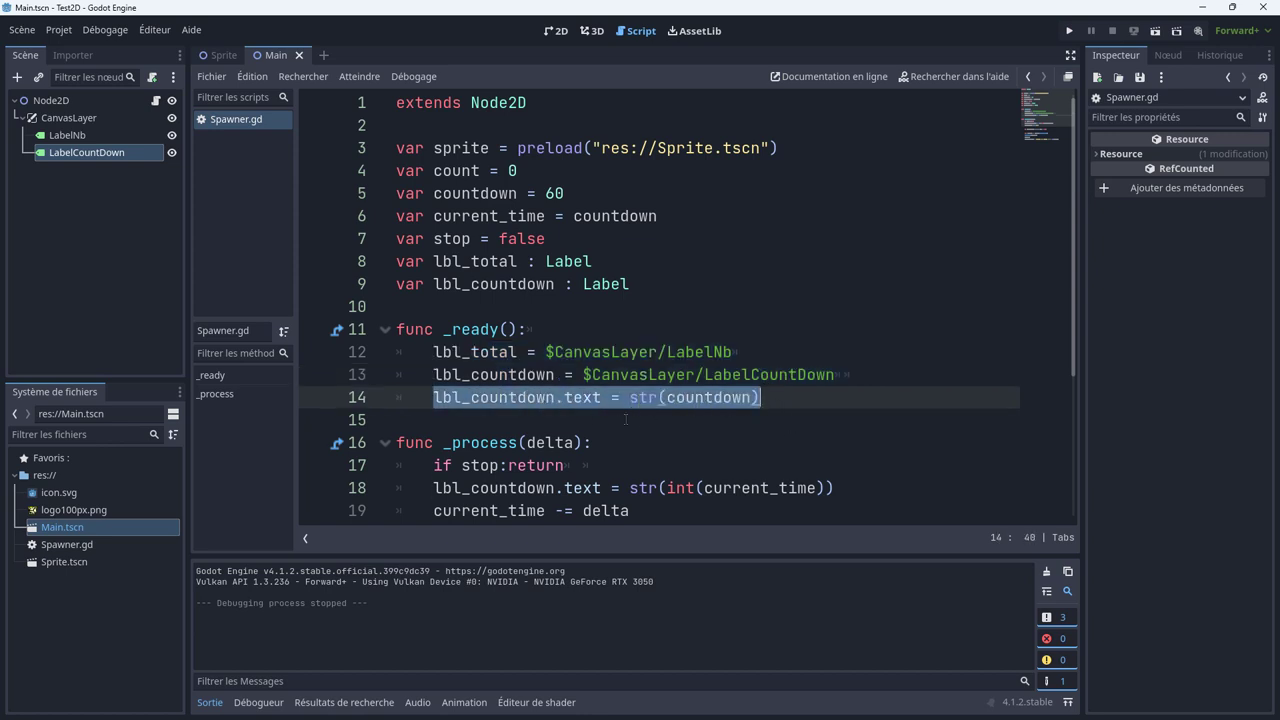
{"action": "scroll", "coordinate": [689, 431], "scroll_direction": "down", "scroll_amount": 2}
{"action": "scroll", "coordinate": [689, 431], "scroll_direction": "down", "scroll_amount": 1}
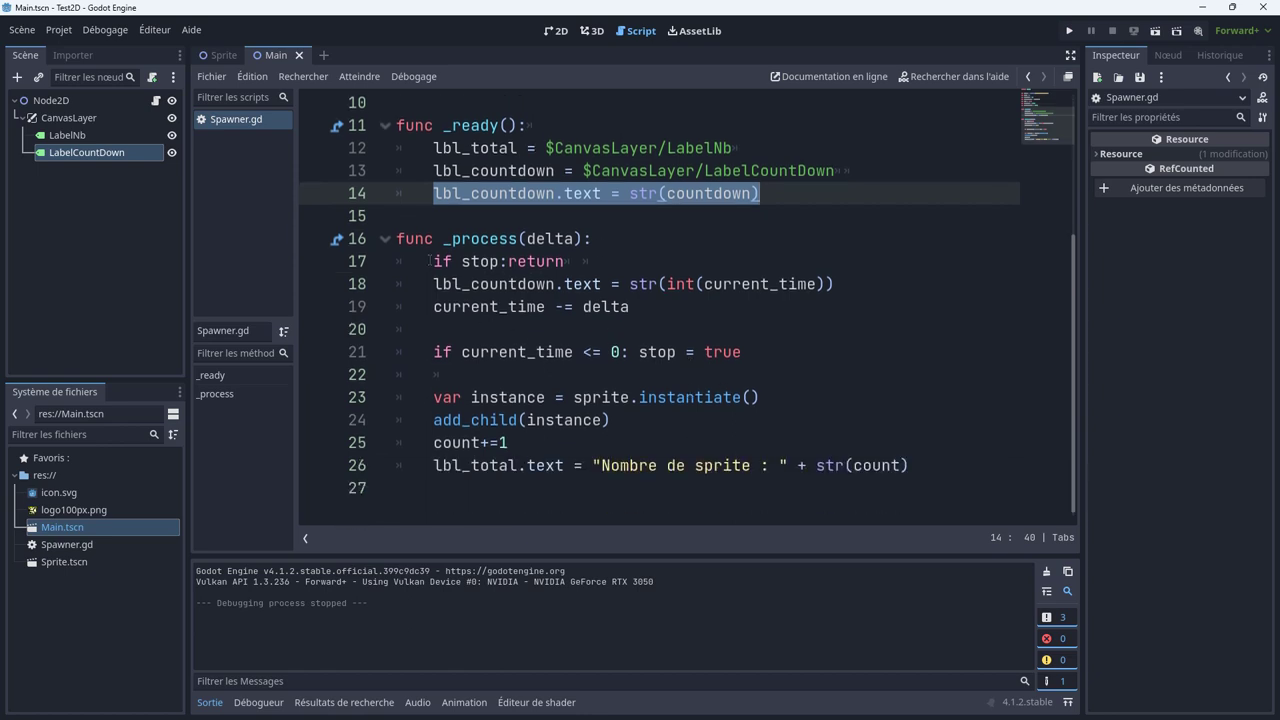
{"action": "left_click_drag", "start_coordinate": [432, 261], "coordinate": [621, 261]}
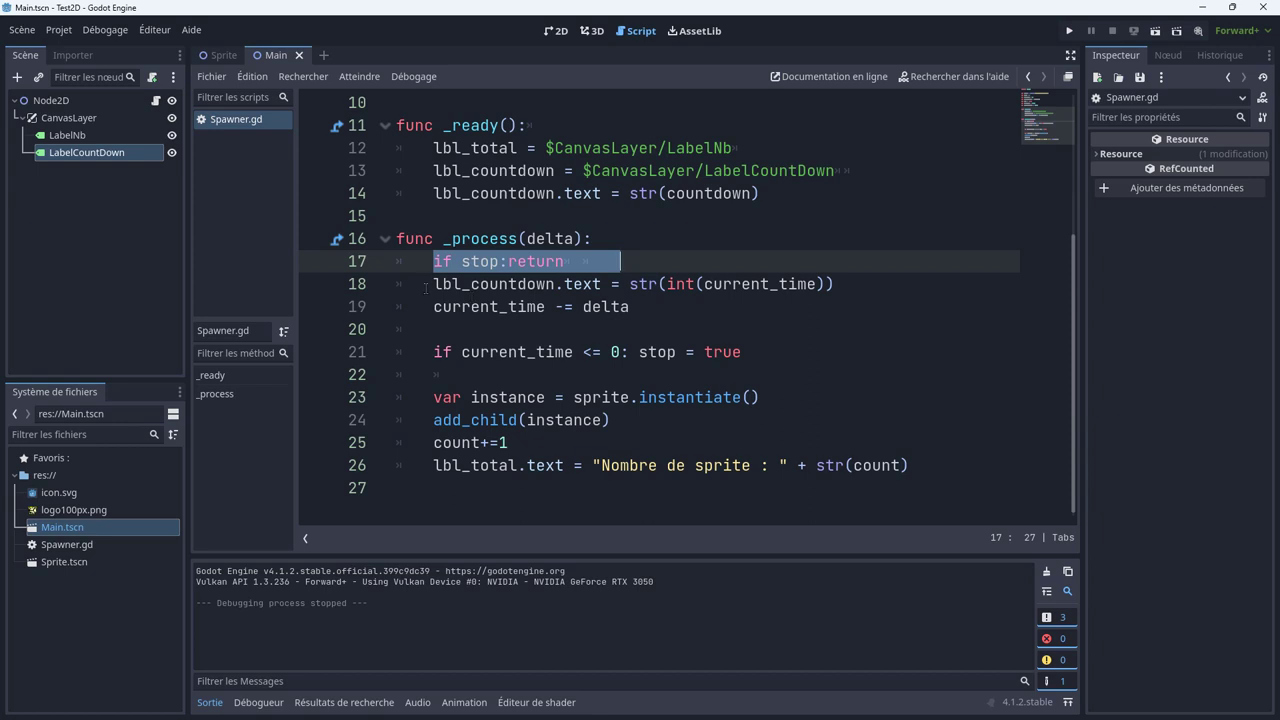
{"action": "left_click_drag", "start_coordinate": [425, 285], "coordinate": [844, 285]}
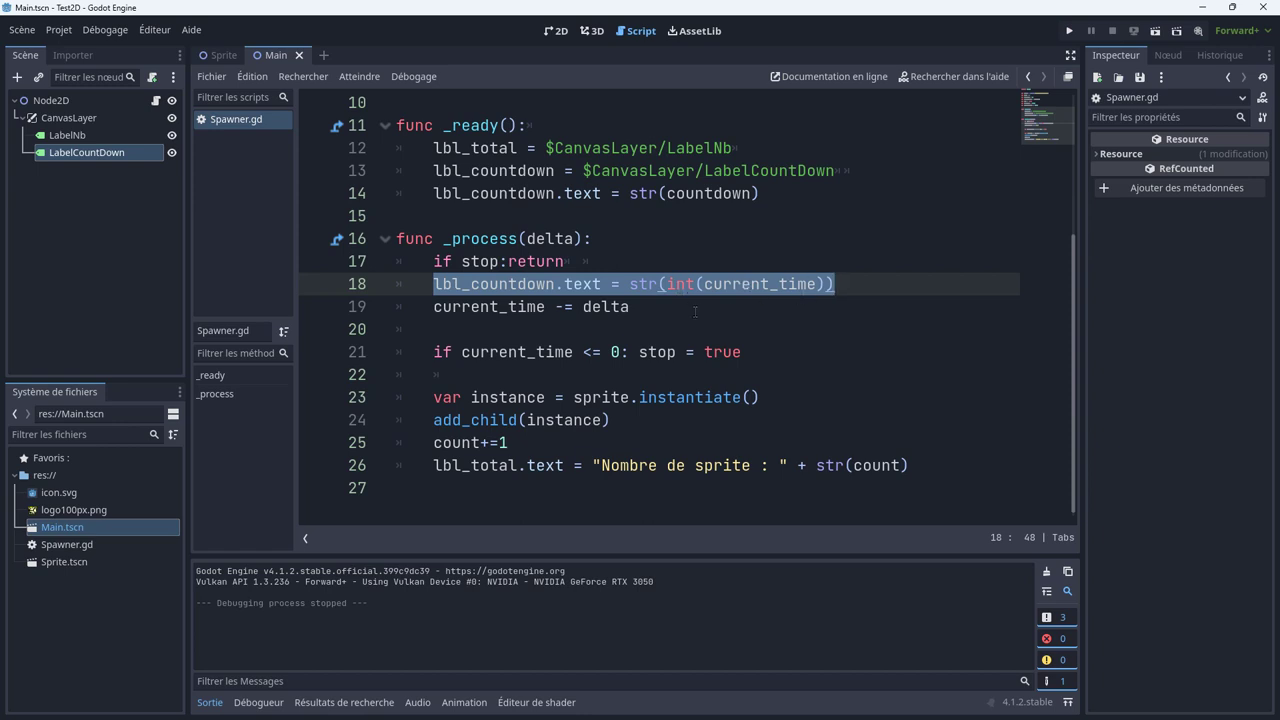
{"action": "double_click", "coordinate": [472, 310]}
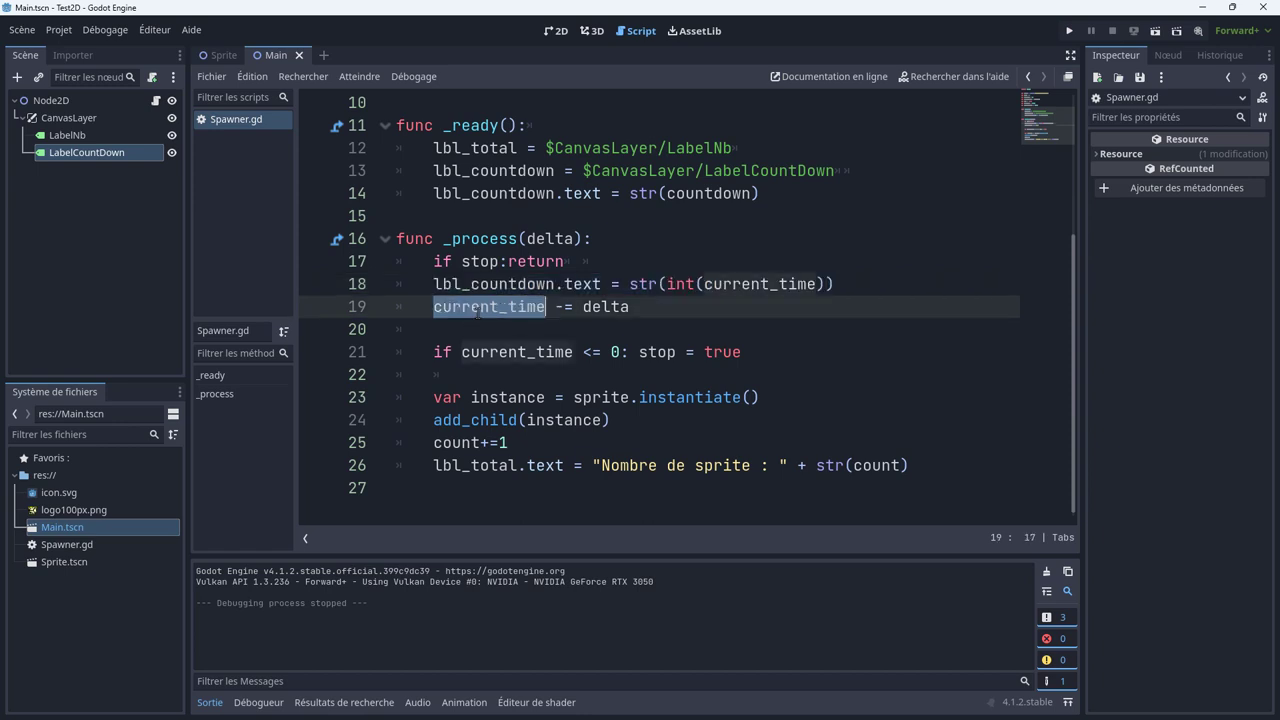
{"action": "double_click", "coordinate": [549, 239]}
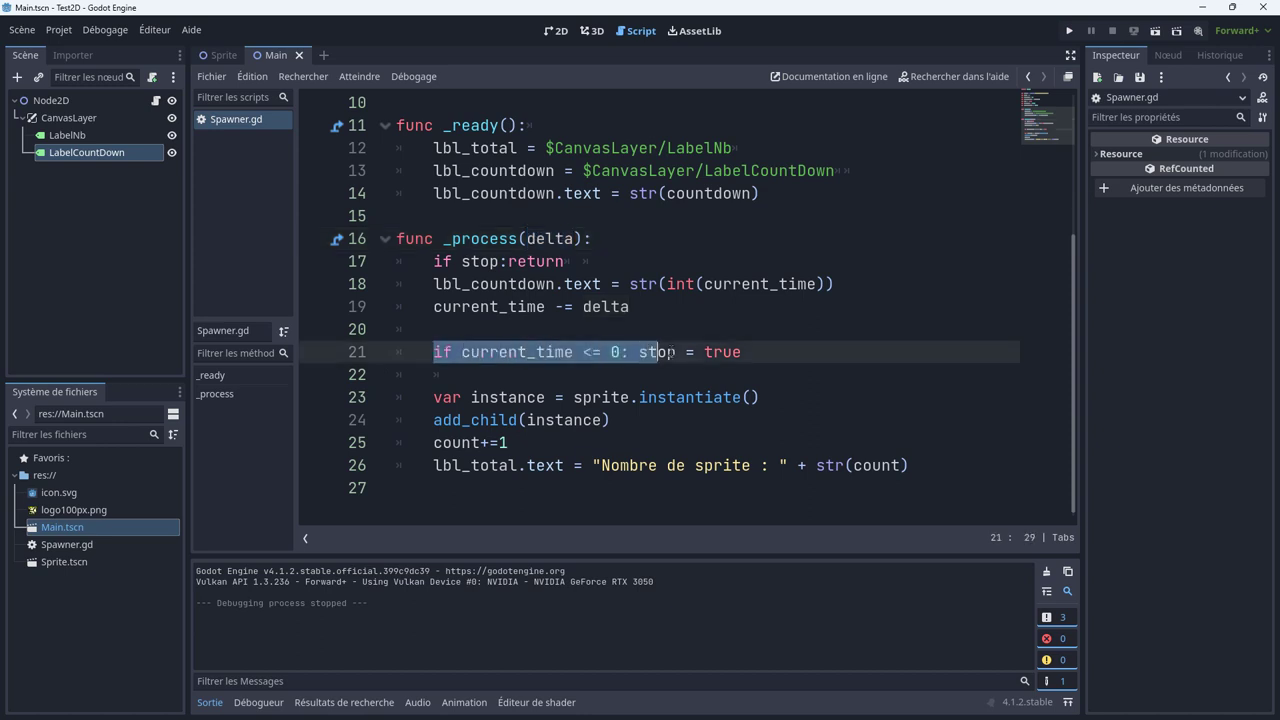
{"action": "left_click_drag", "start_coordinate": [433, 352], "coordinate": [742, 352]}
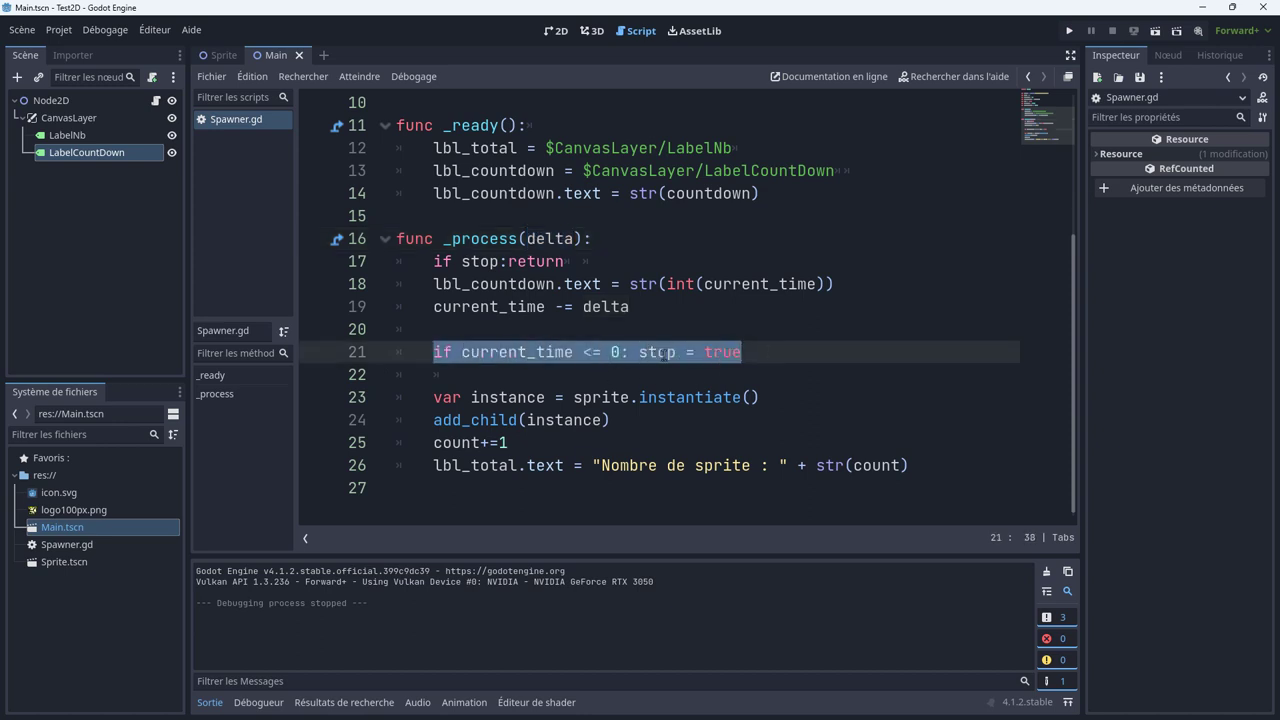
{"action": "double_click", "coordinate": [714, 354]}
{"action": "left_click", "coordinate": [491, 261]}
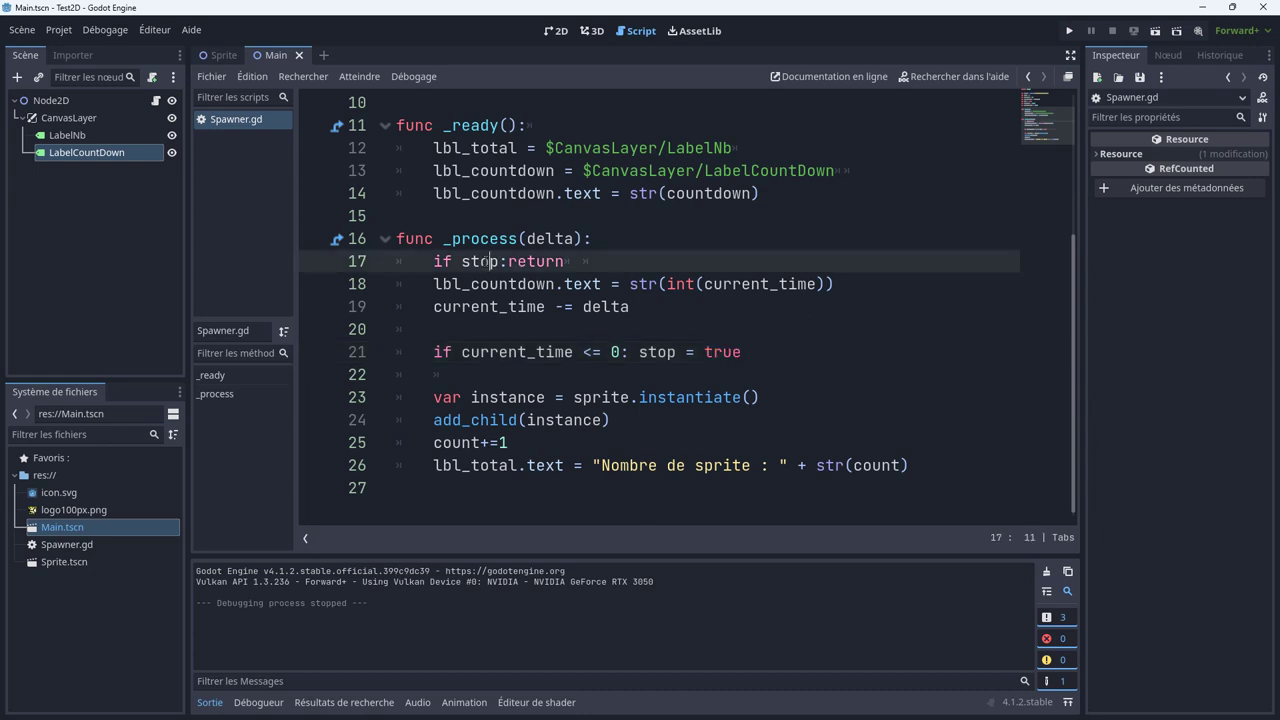
{"action": "key", "text": "Home"}
{"action": "key", "text": "shift+End"}
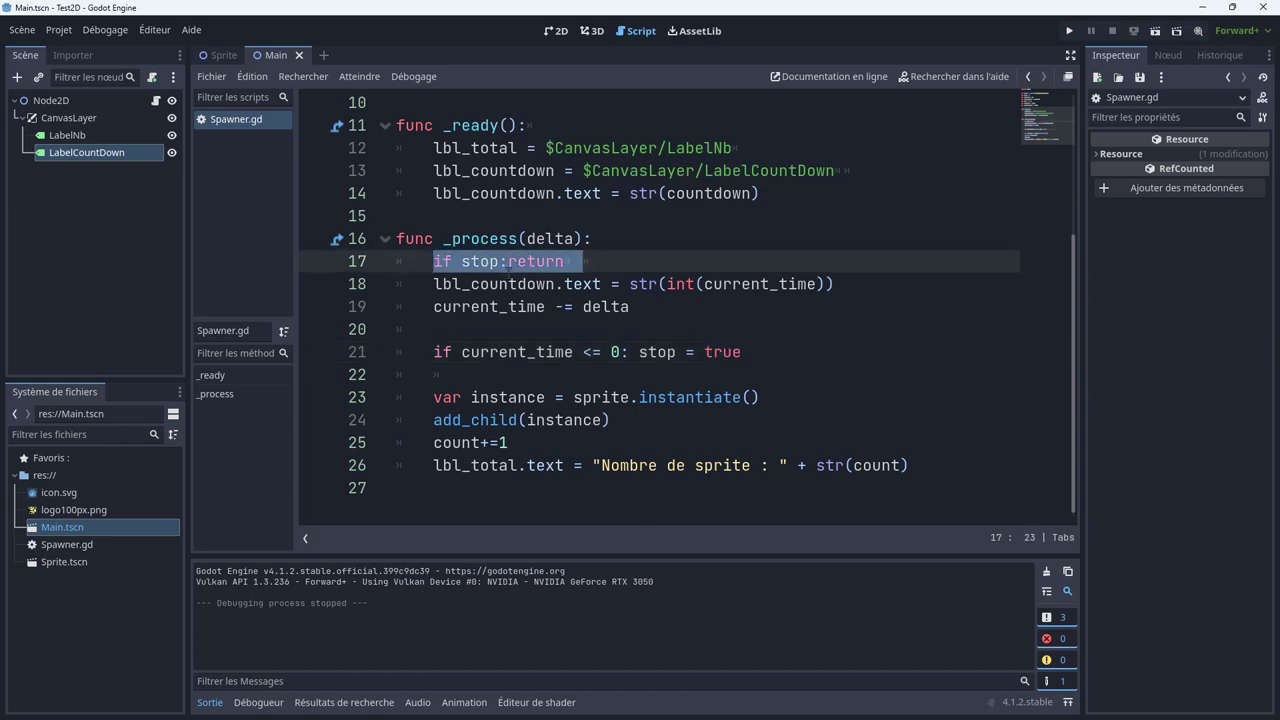
{"action": "left_click_drag", "start_coordinate": [437, 398], "coordinate": [760, 398]}
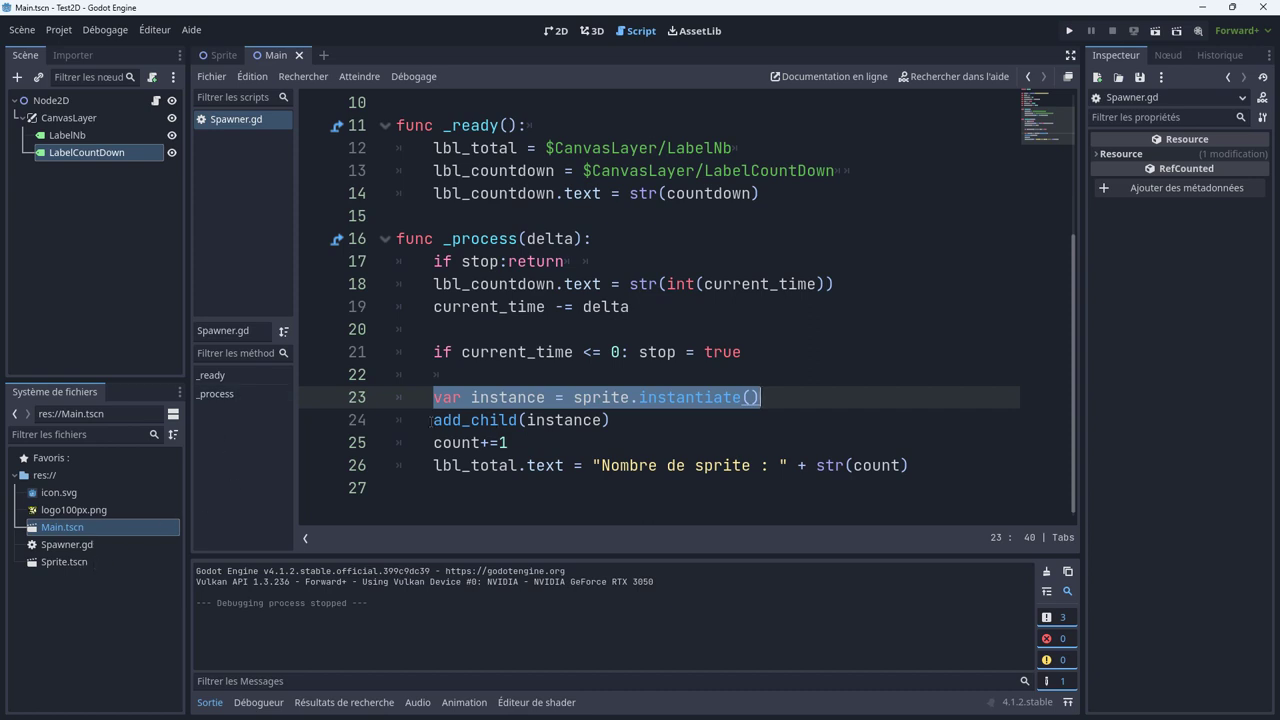
{"action": "left_click_drag", "start_coordinate": [433, 421], "coordinate": [625, 421]}
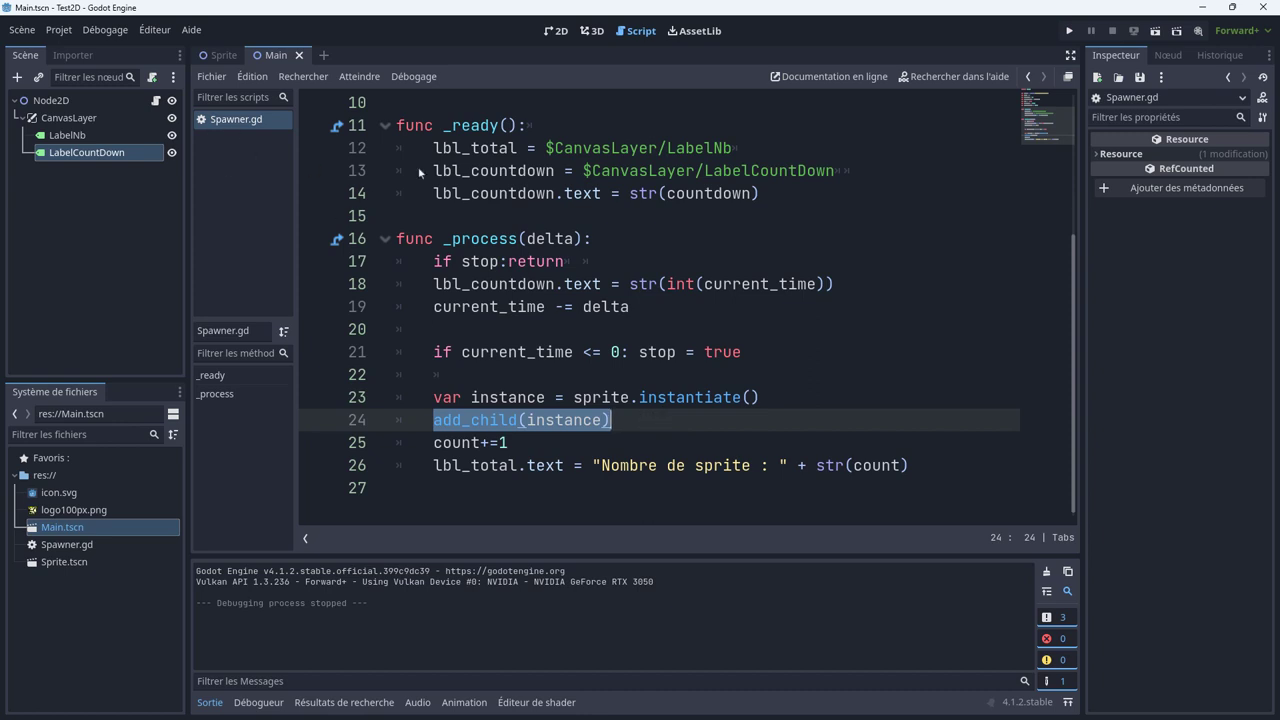
{"action": "left_click_drag", "start_coordinate": [432, 442], "coordinate": [541, 443]}
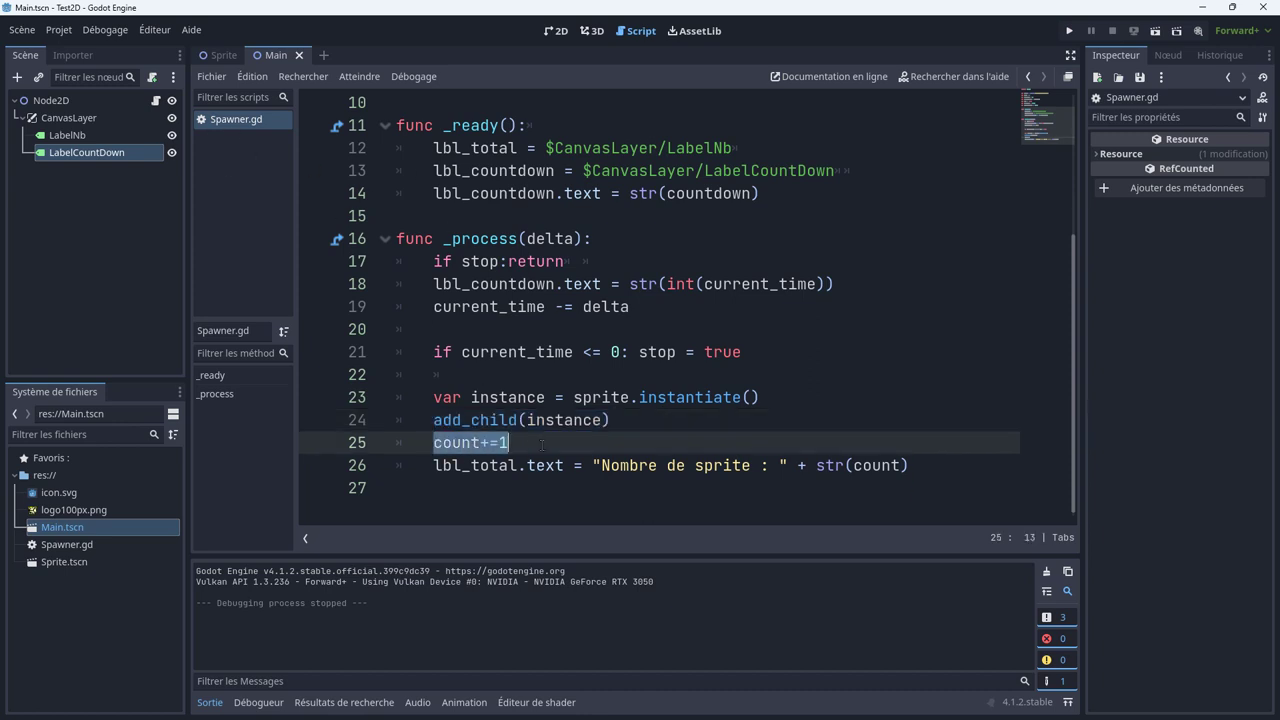
{"action": "left_click_drag", "start_coordinate": [435, 466], "coordinate": [912, 466]}
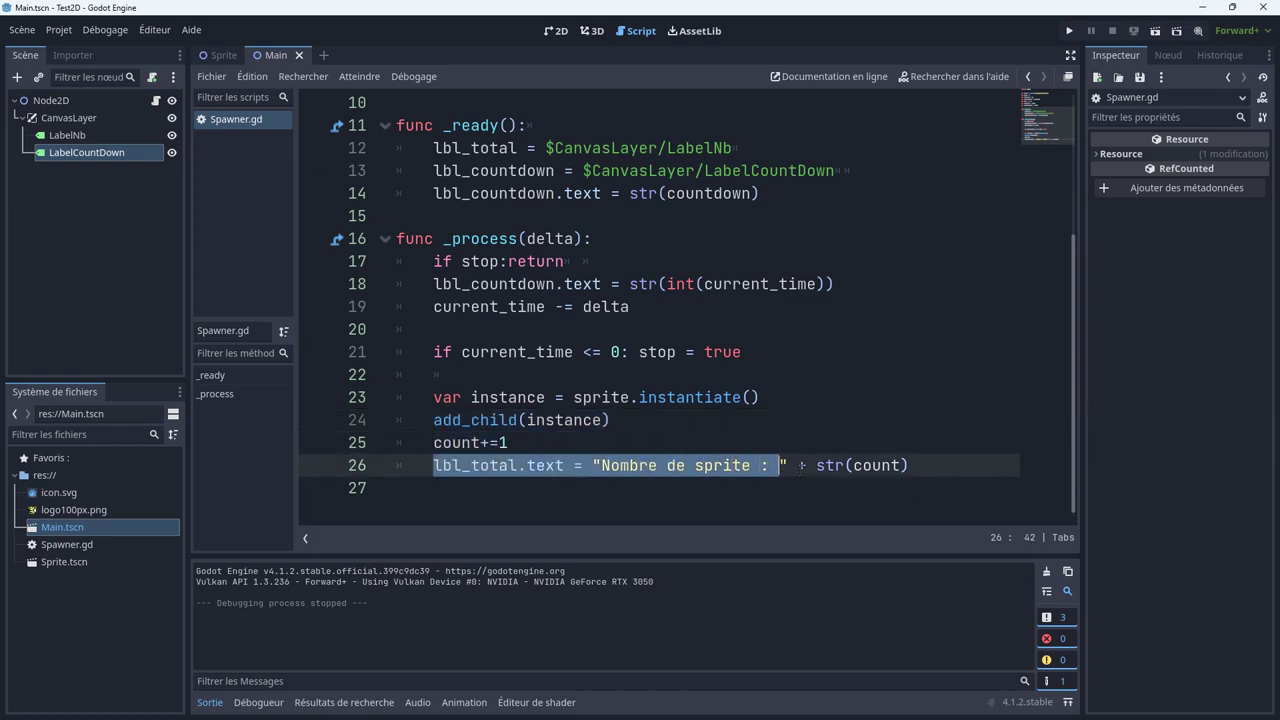
{"action": "left_click", "coordinate": [926, 376]}
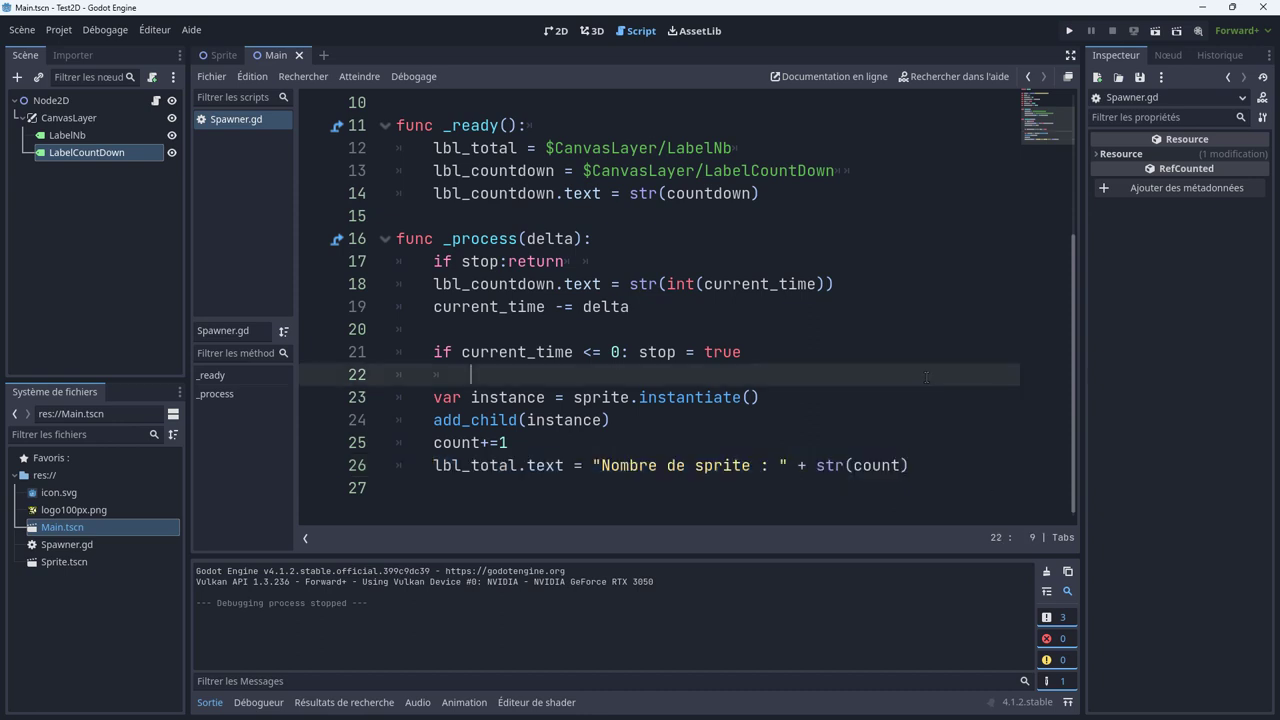
{"action": "scroll", "coordinate": [926, 376], "scroll_direction": "up", "scroll_amount": 3}
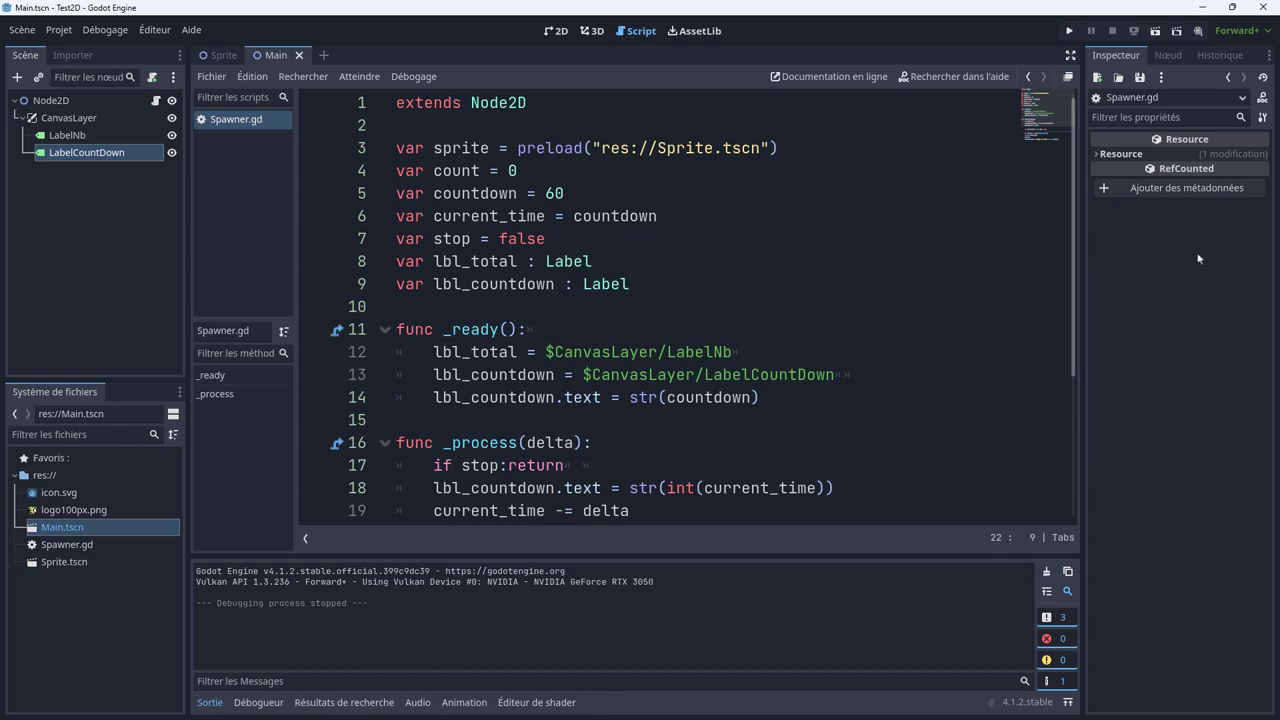
Run the Test2D project to start the sprite-spawning test
{"action": "left_click", "coordinate": [1069, 32]}
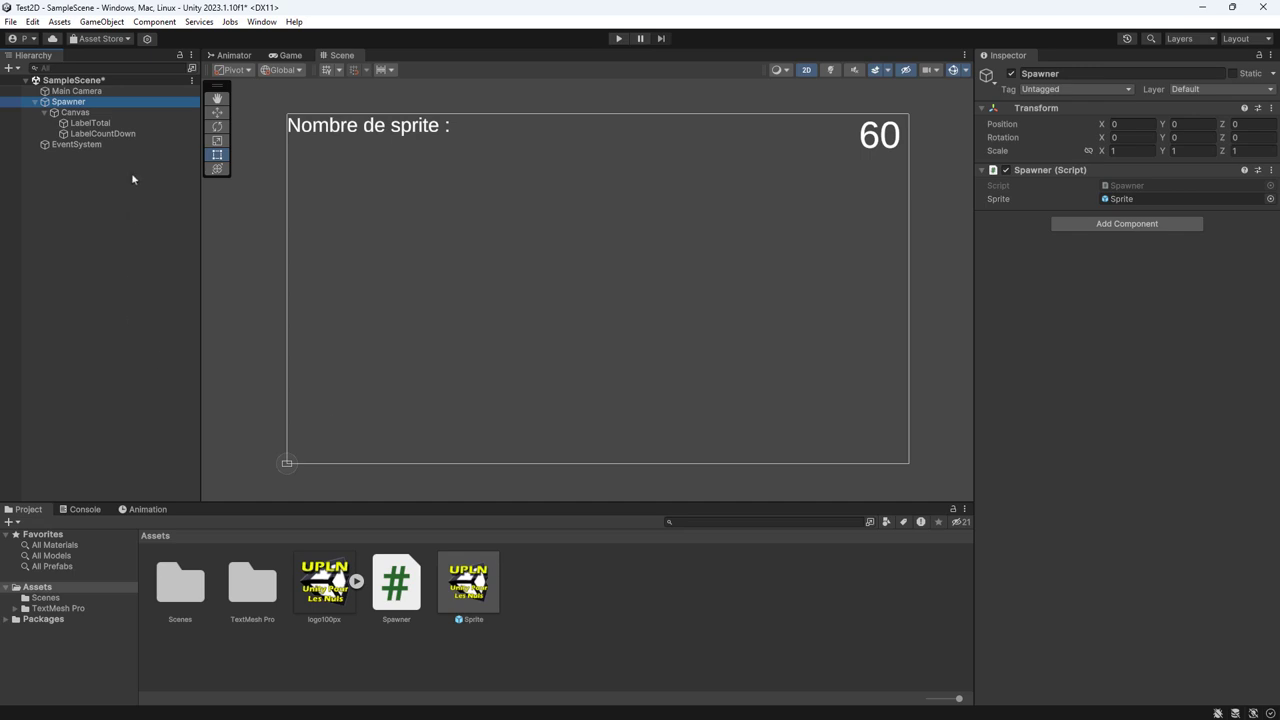
{"action": "left_click", "coordinate": [74, 112]}
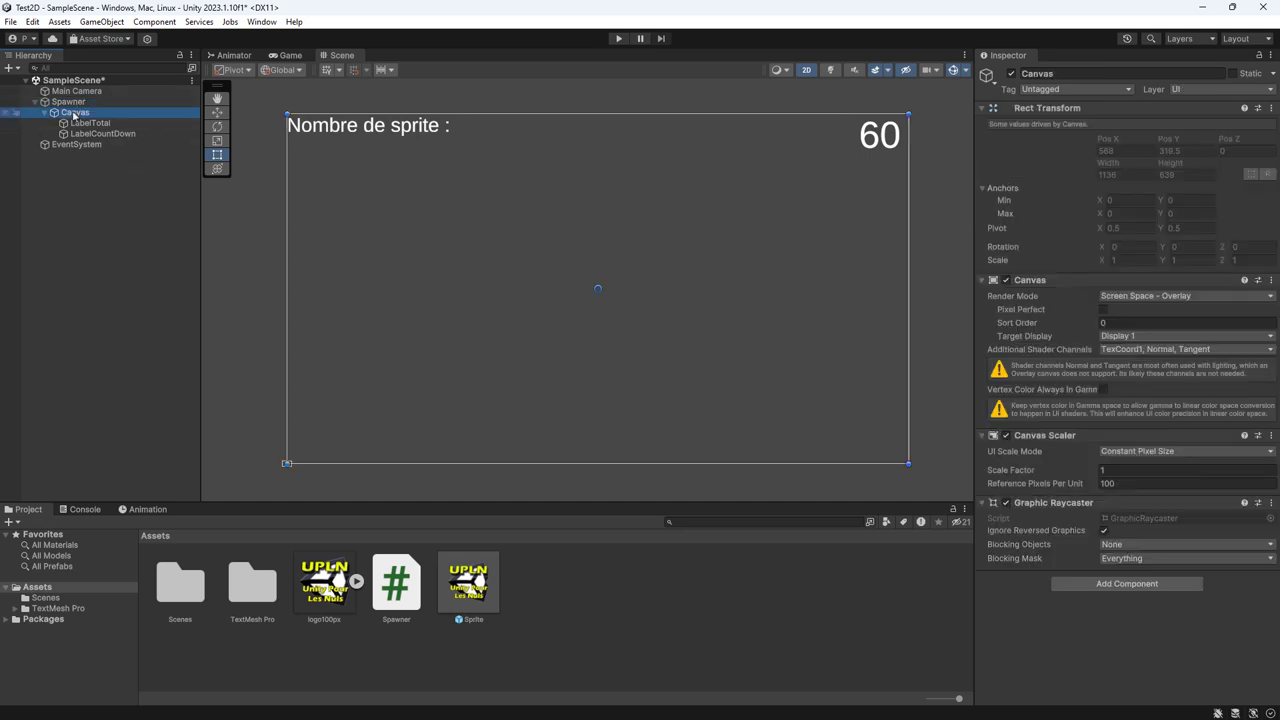
{"action": "left_click", "coordinate": [86, 123]}
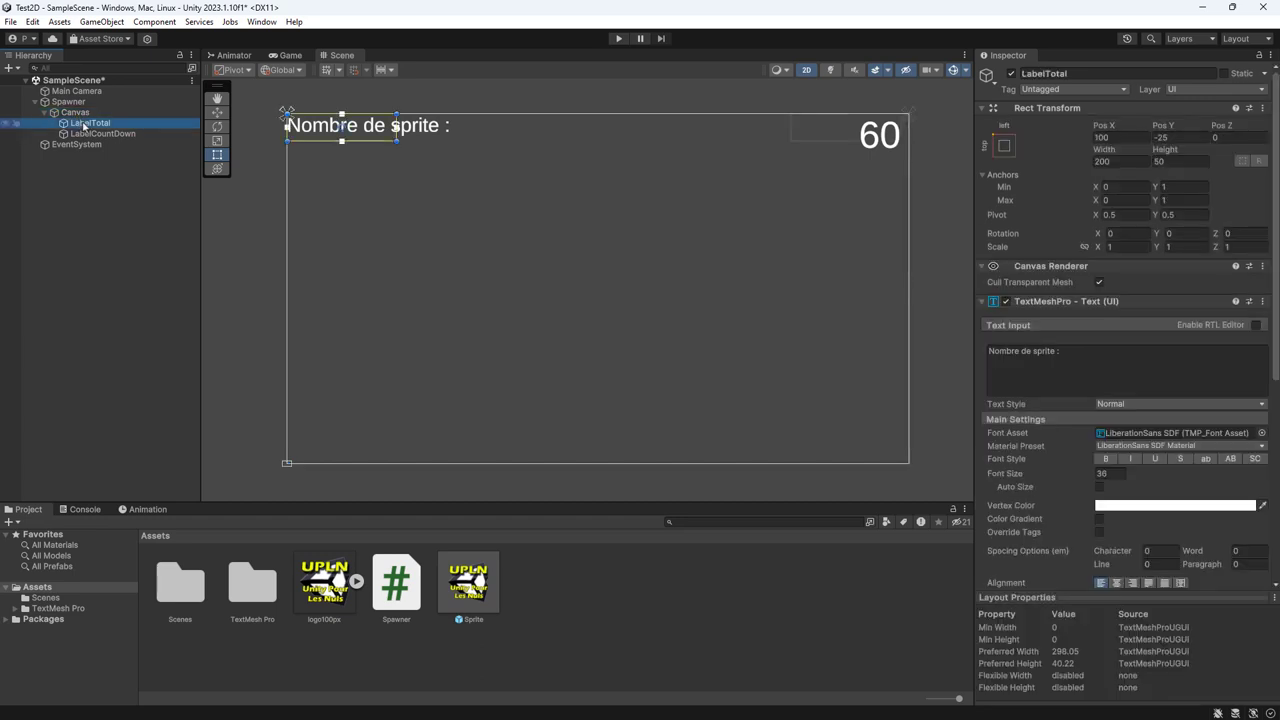
{"action": "left_click", "coordinate": [98, 137]}
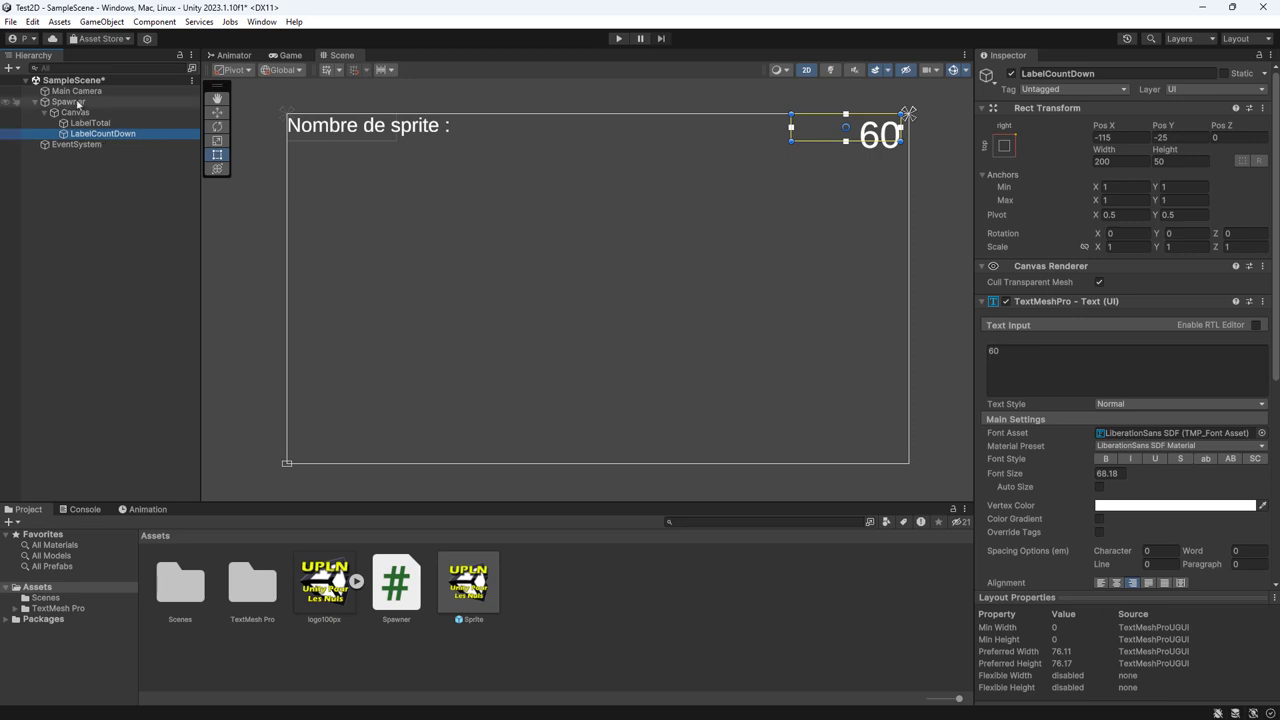
{"action": "left_click", "coordinate": [77, 103]}
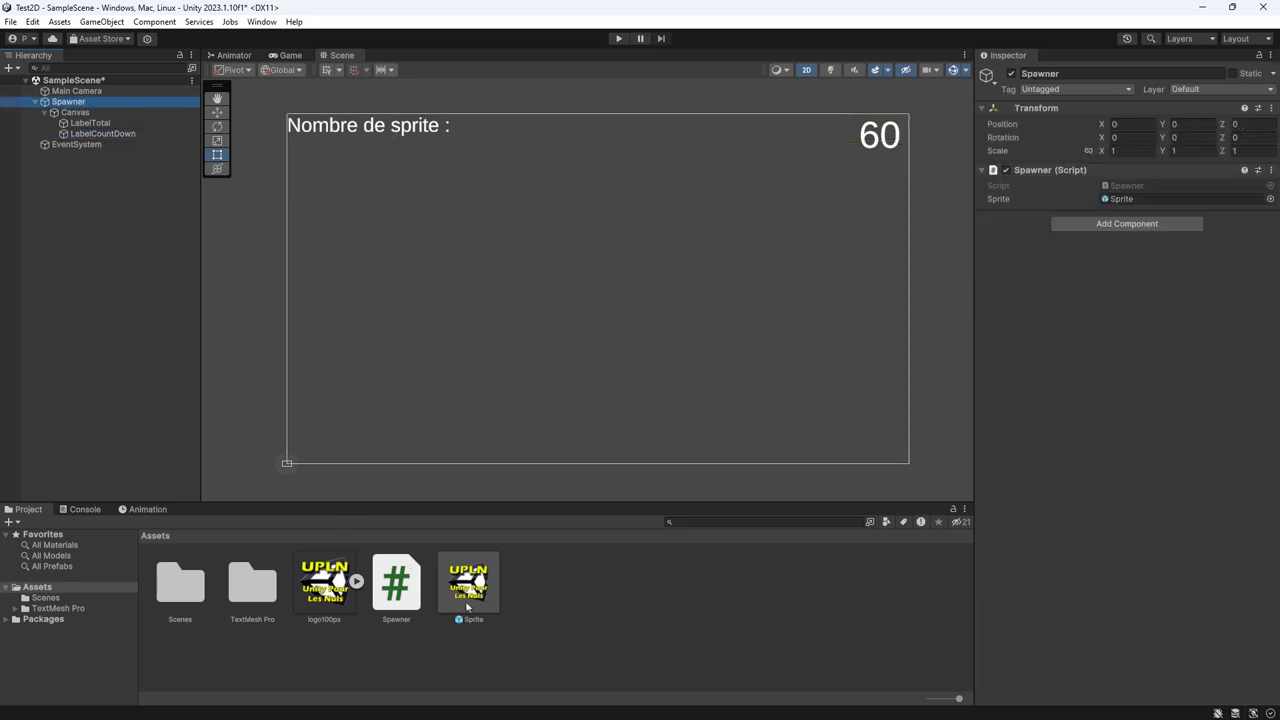
{"action": "left_click", "coordinate": [140, 112]}
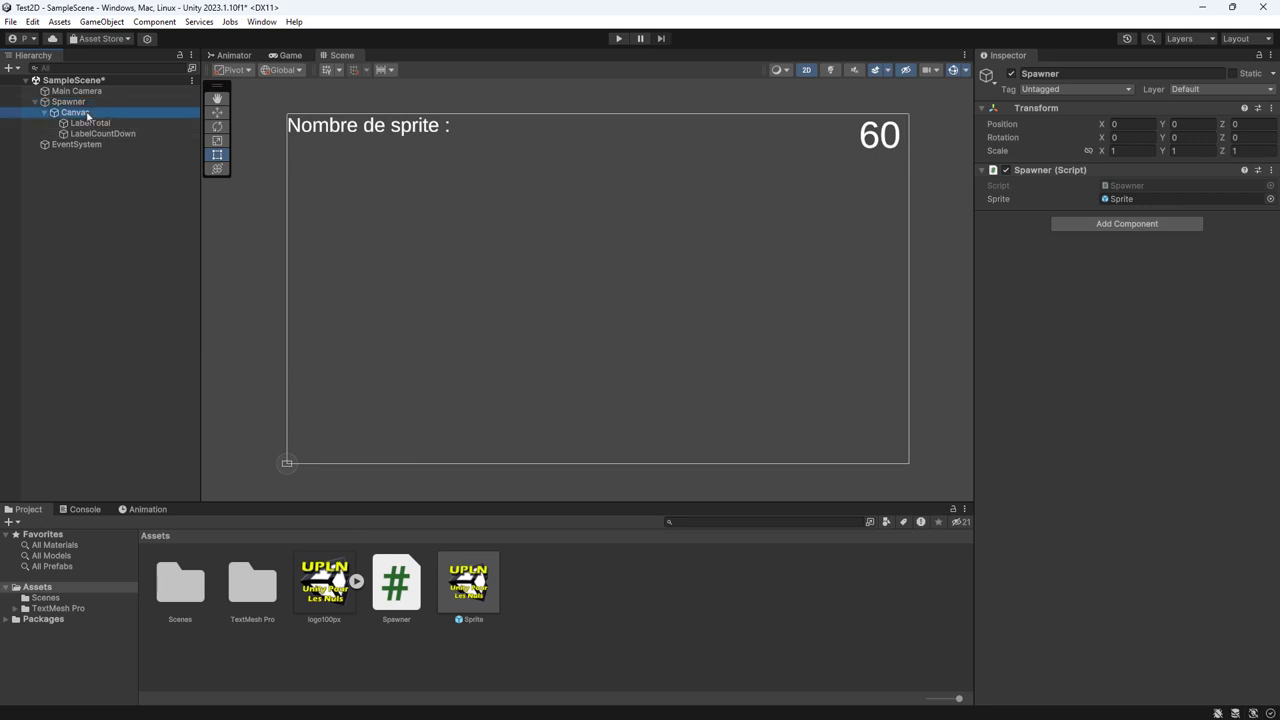
{"action": "left_click", "coordinate": [150, 102]}
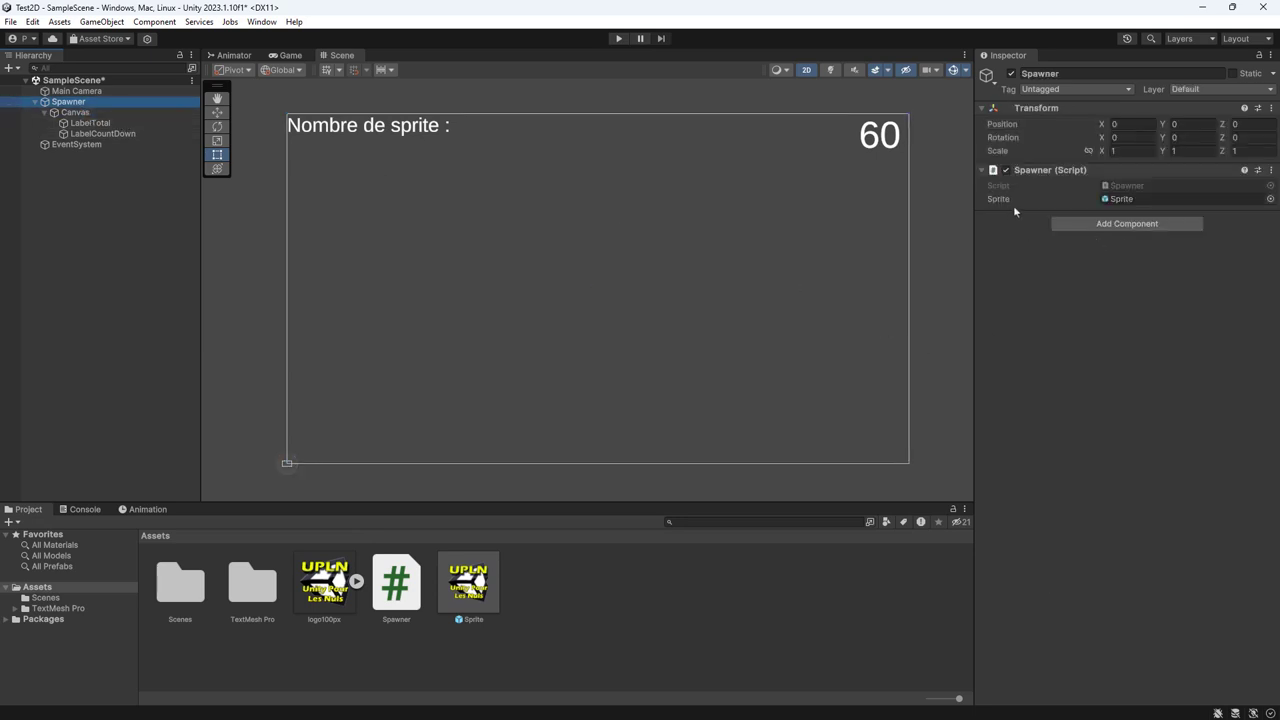
Open Spawner.cs and highlight its Sprite, counter, stop-flag and label fields plus Start's label lookups
{"action": "double_click", "coordinate": [1140, 188]}
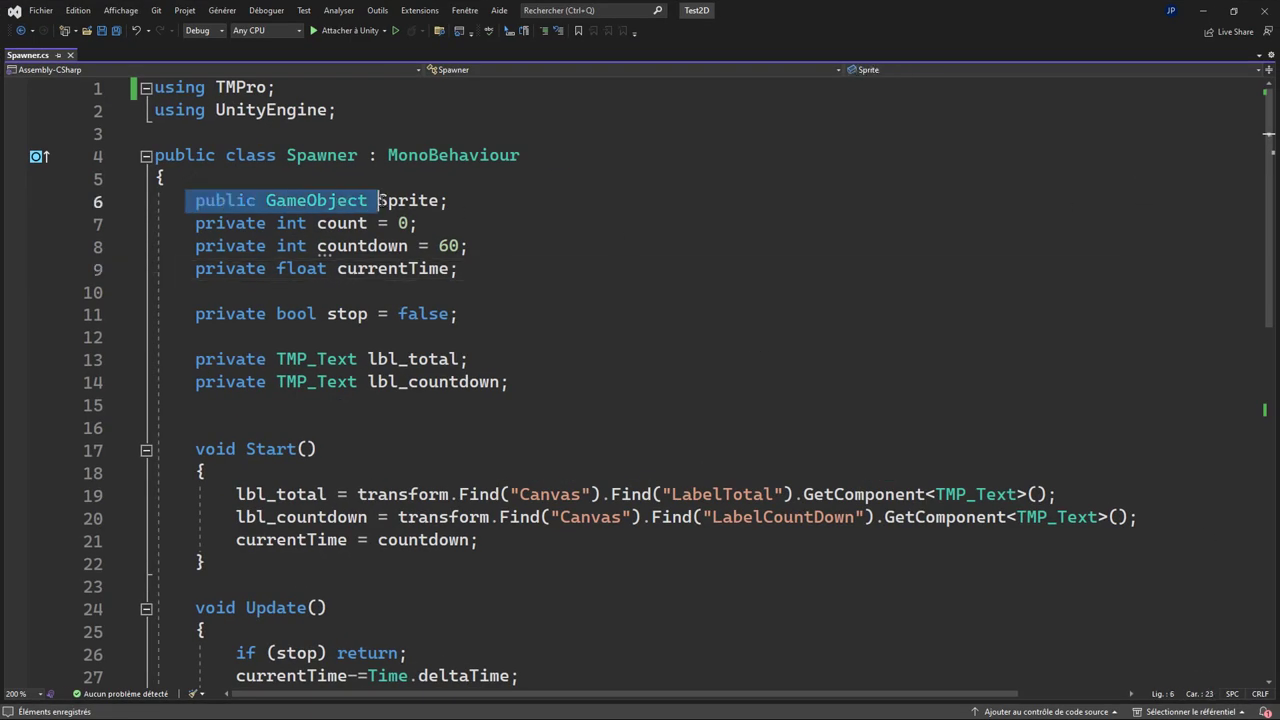
{"action": "left_click_drag", "start_coordinate": [187, 200], "coordinate": [451, 200]}
{"action": "left_click_drag", "start_coordinate": [186, 222], "coordinate": [484, 265]}
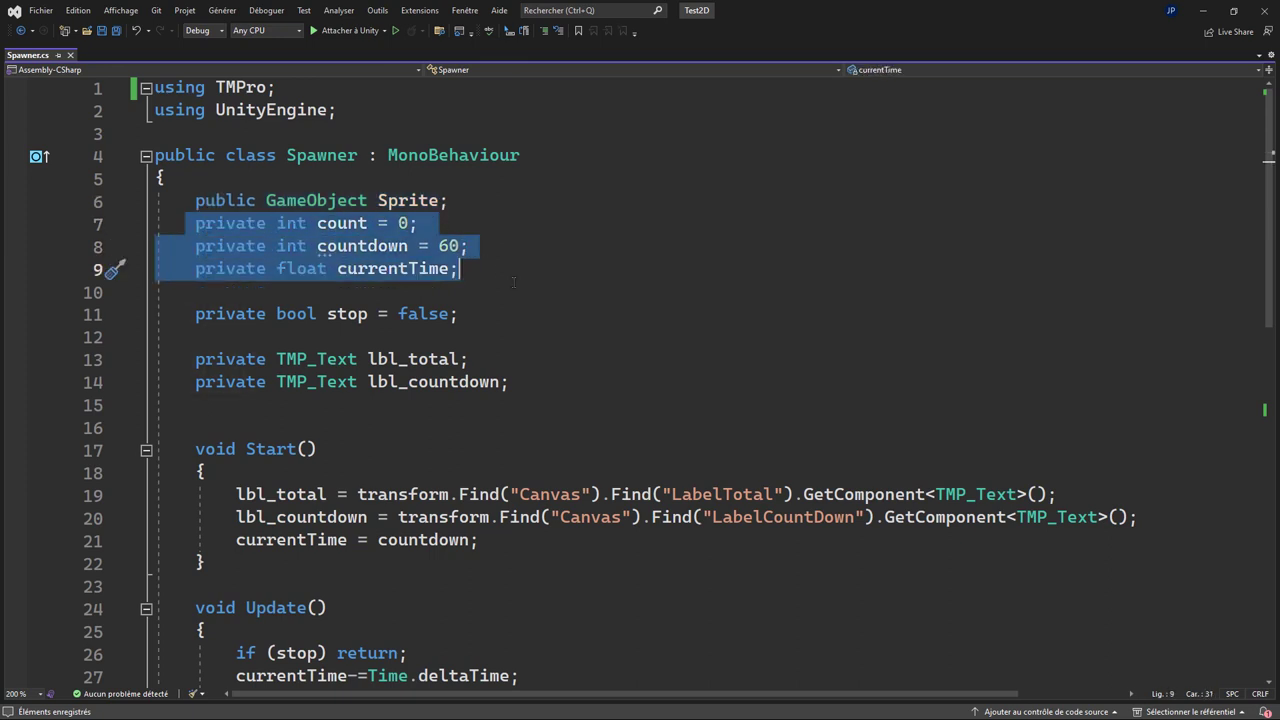
{"action": "left_click_drag", "start_coordinate": [197, 314], "coordinate": [514, 320]}
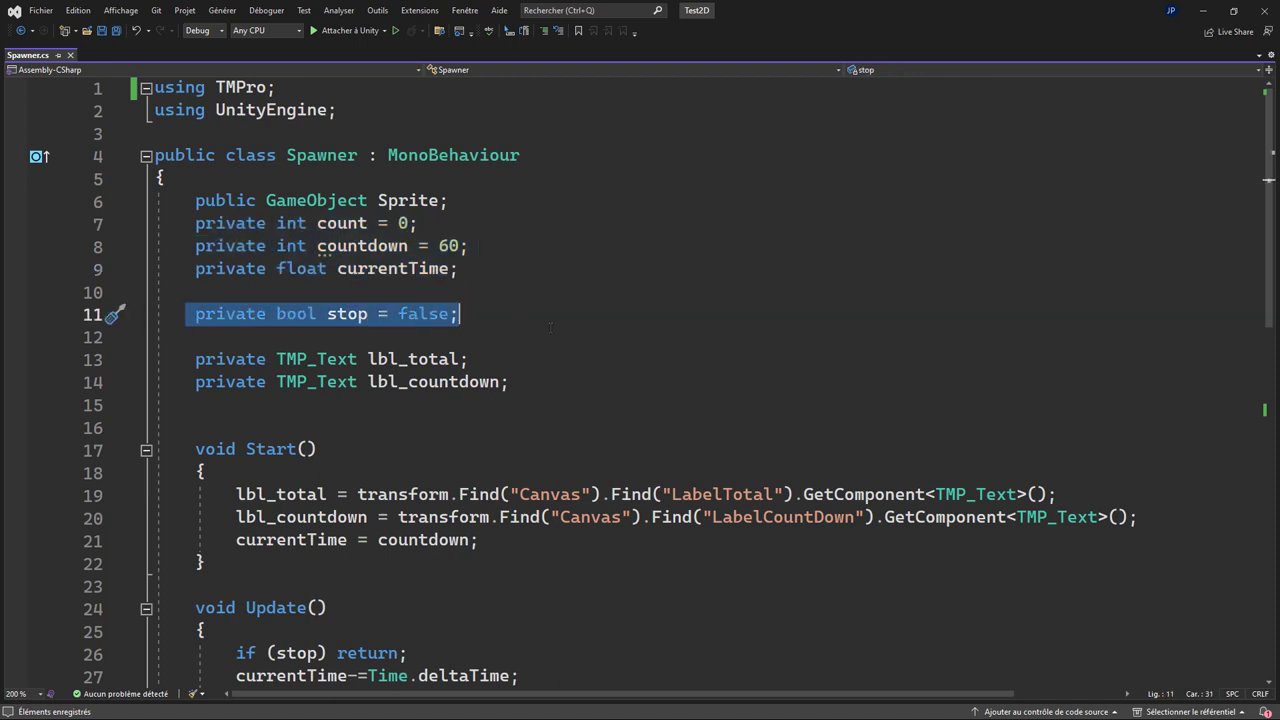
{"action": "left_click_drag", "start_coordinate": [195, 359], "coordinate": [519, 381]}
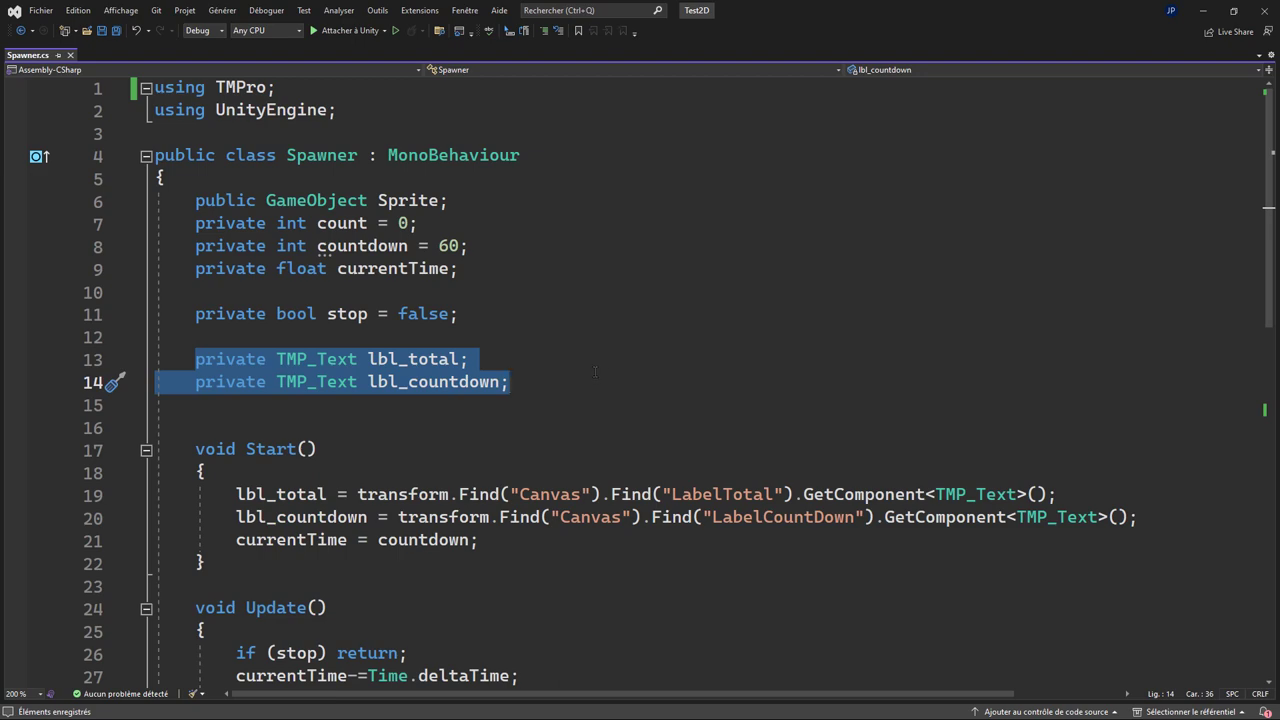
{"action": "scroll", "coordinate": [595, 372], "scroll_direction": "down", "scroll_amount": 3}
{"action": "left_click_drag", "start_coordinate": [236, 291], "coordinate": [1128, 313]}
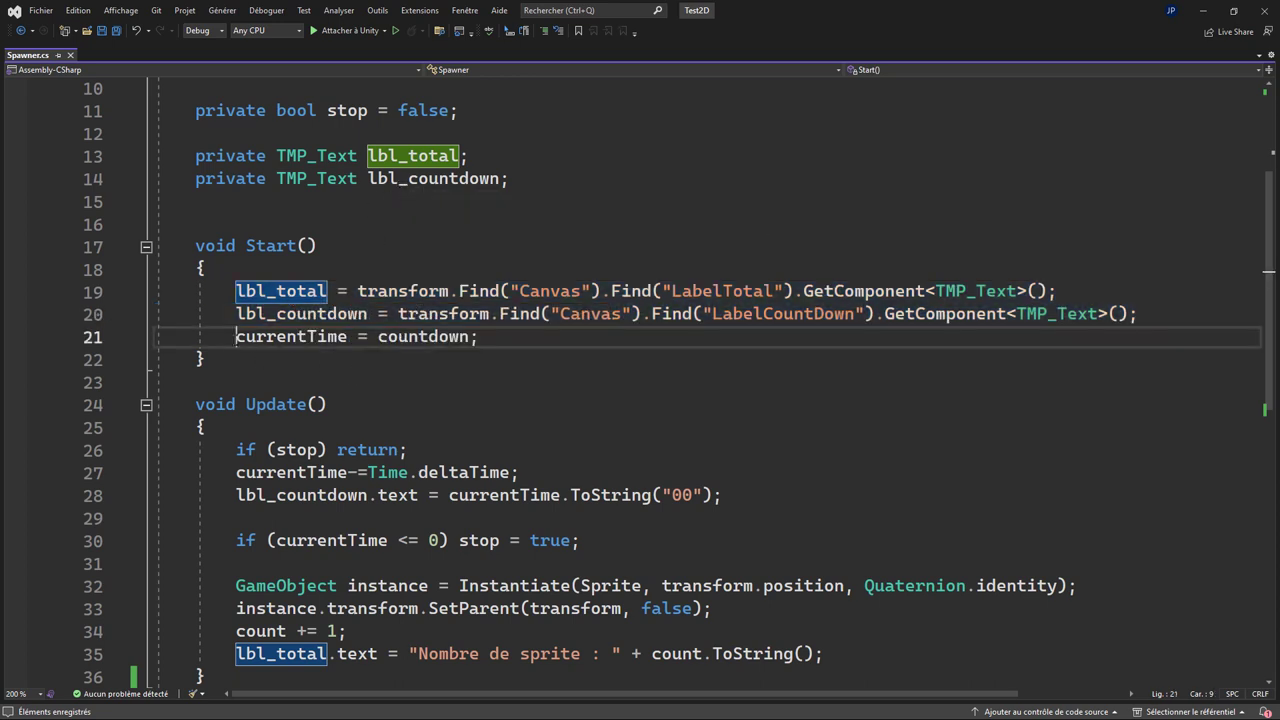
{"action": "left_click_drag", "start_coordinate": [236, 336], "coordinate": [478, 337]}
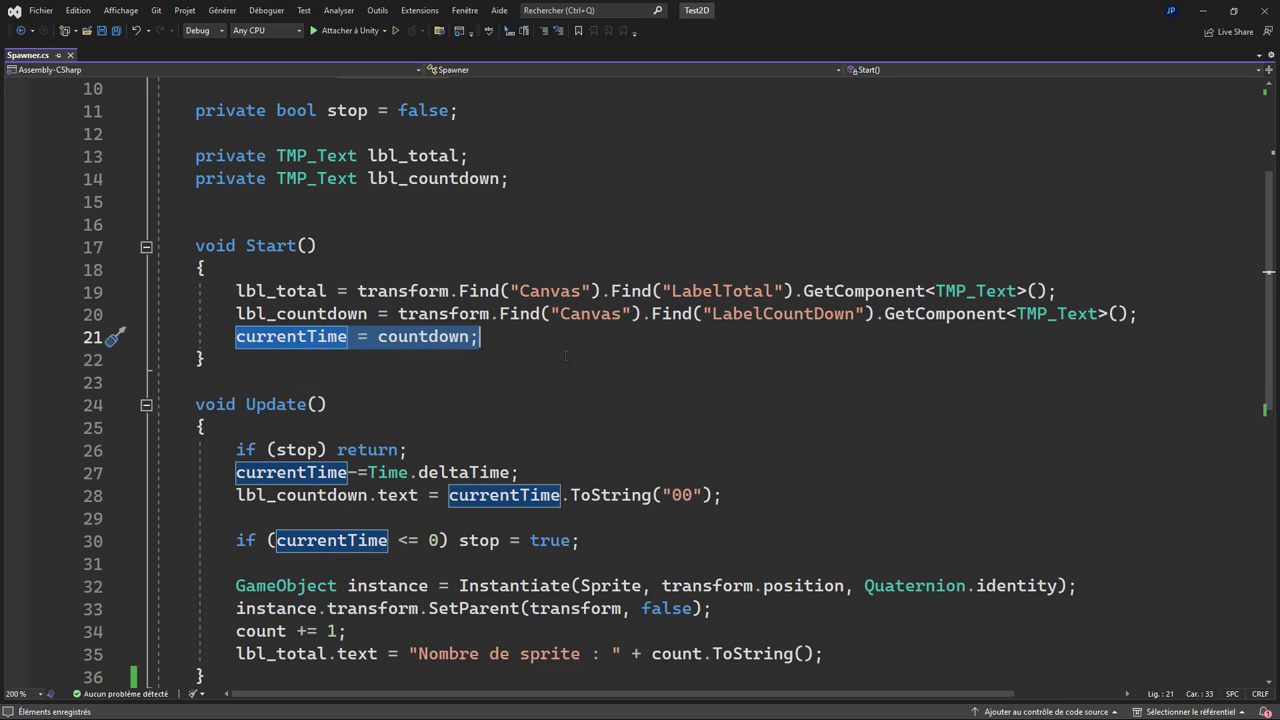
{"action": "scroll", "coordinate": [536, 220], "scroll_direction": "up", "scroll_amount": 1}
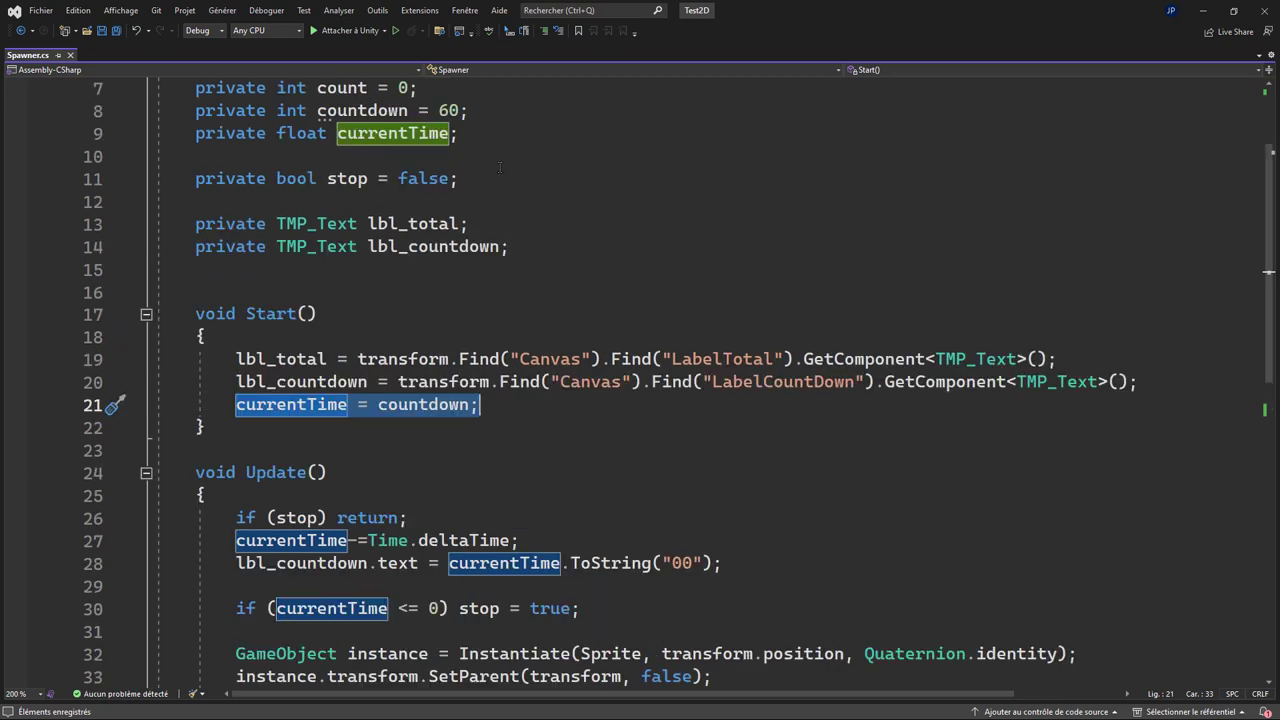
{"action": "scroll", "coordinate": [530, 217], "scroll_direction": "down", "scroll_amount": 1}
{"action": "scroll", "coordinate": [530, 217], "scroll_direction": "down", "scroll_amount": 2}
{"action": "left_click", "coordinate": [249, 290]}
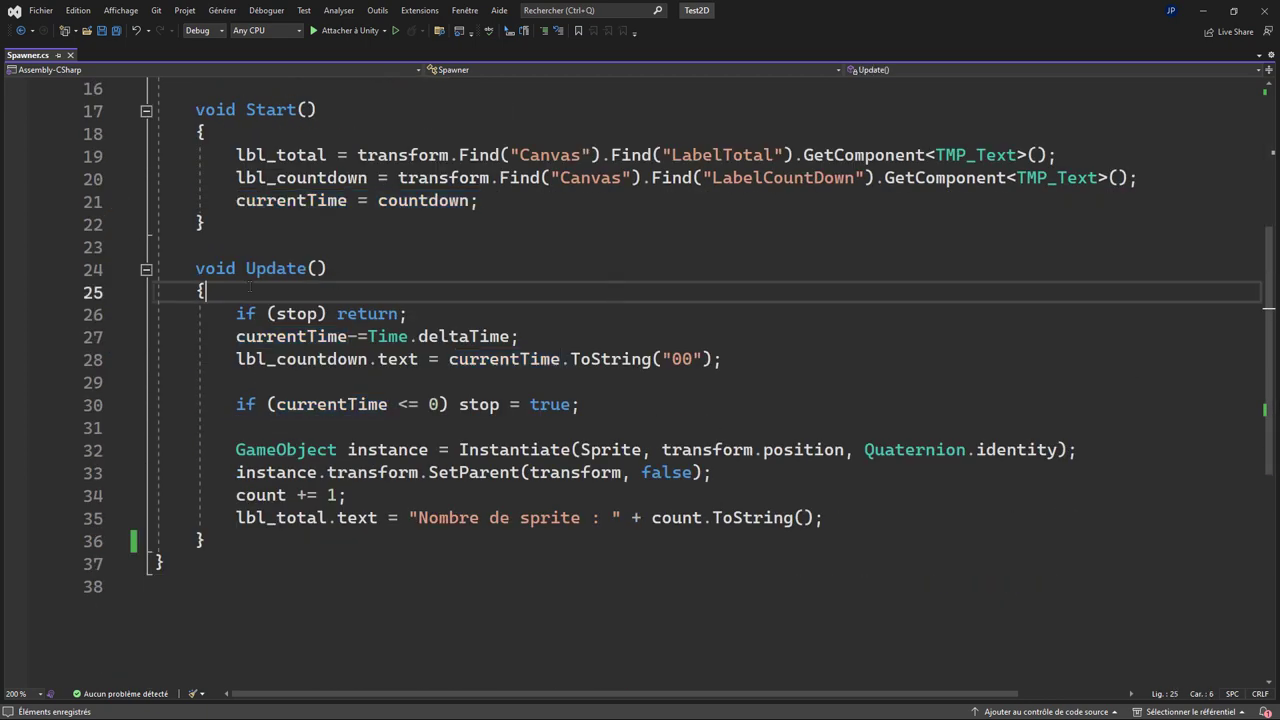
{"action": "left_click_drag", "start_coordinate": [225, 316], "coordinate": [447, 316]}
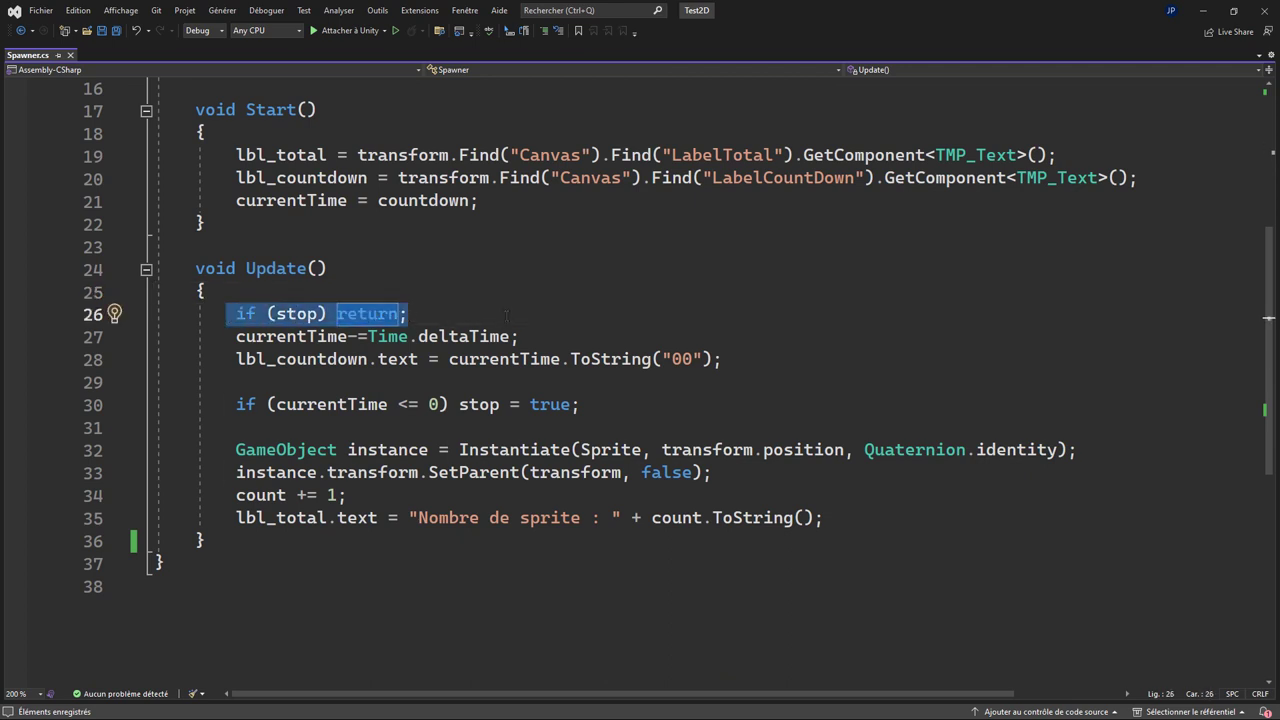
{"action": "left_click_drag", "start_coordinate": [235, 337], "coordinate": [440, 337]}
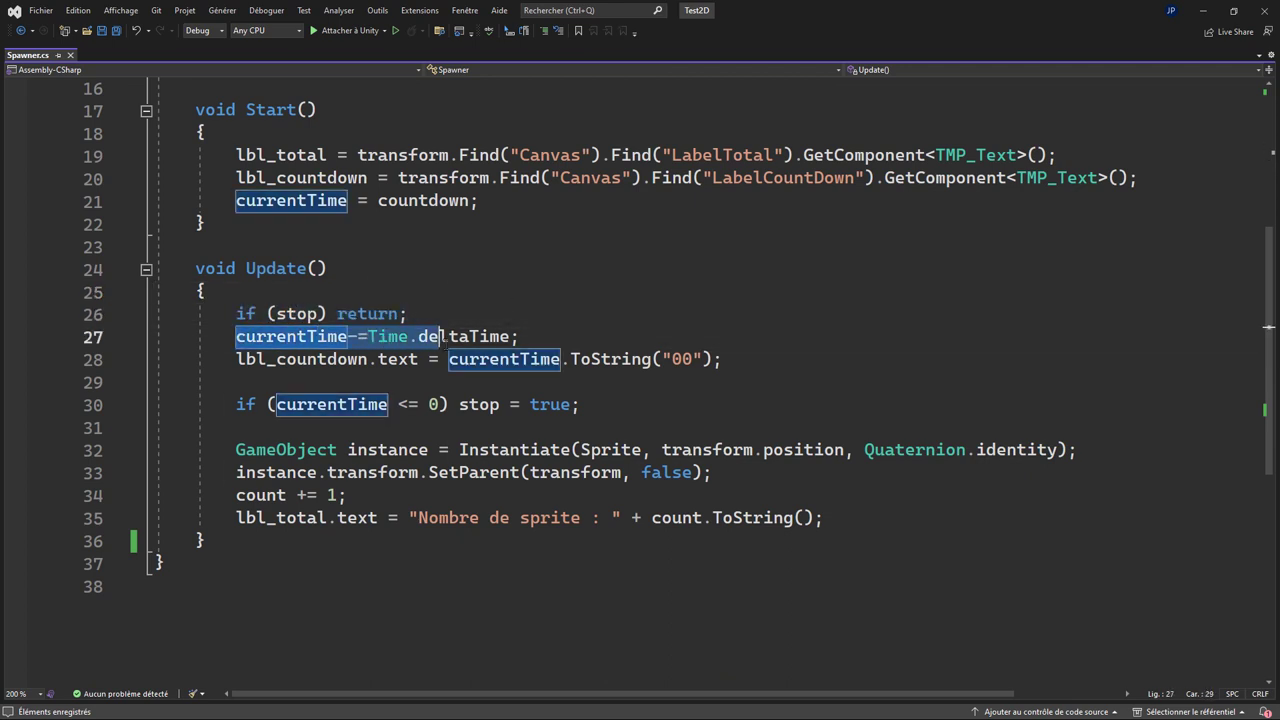
{"action": "left_click", "coordinate": [664, 291]}
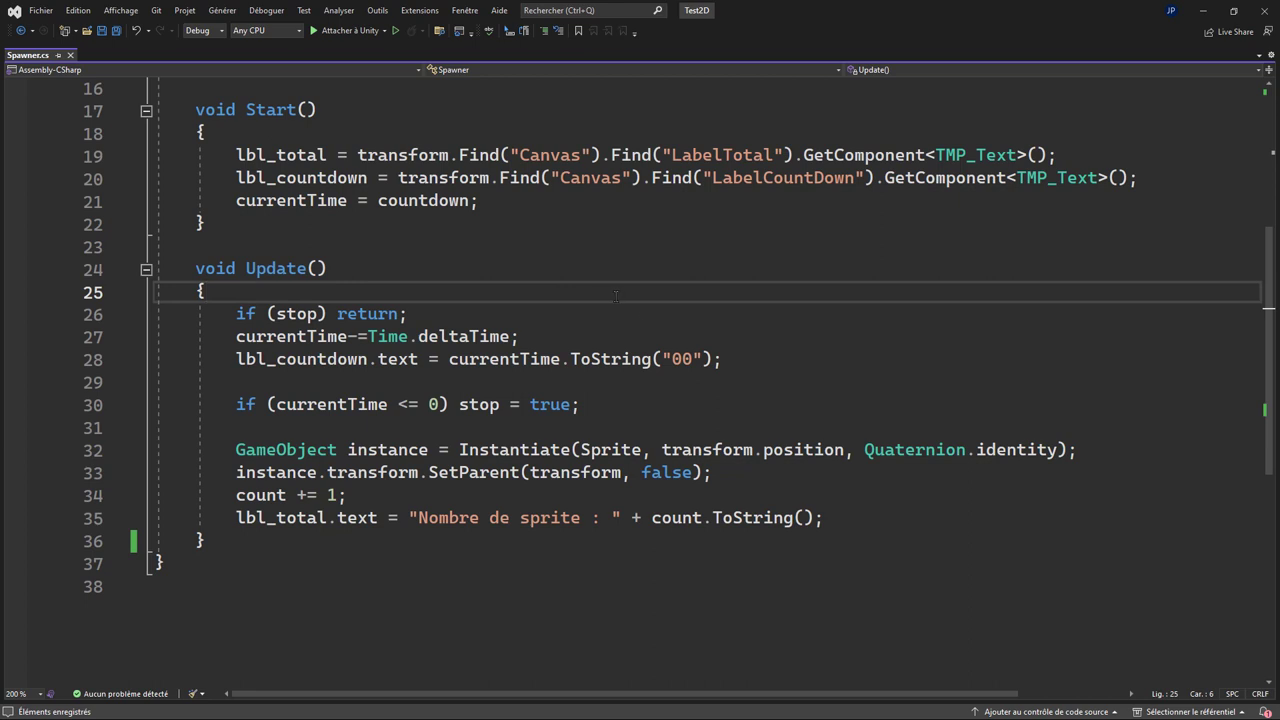
{"action": "left_click_drag", "start_coordinate": [233, 362], "coordinate": [757, 367]}
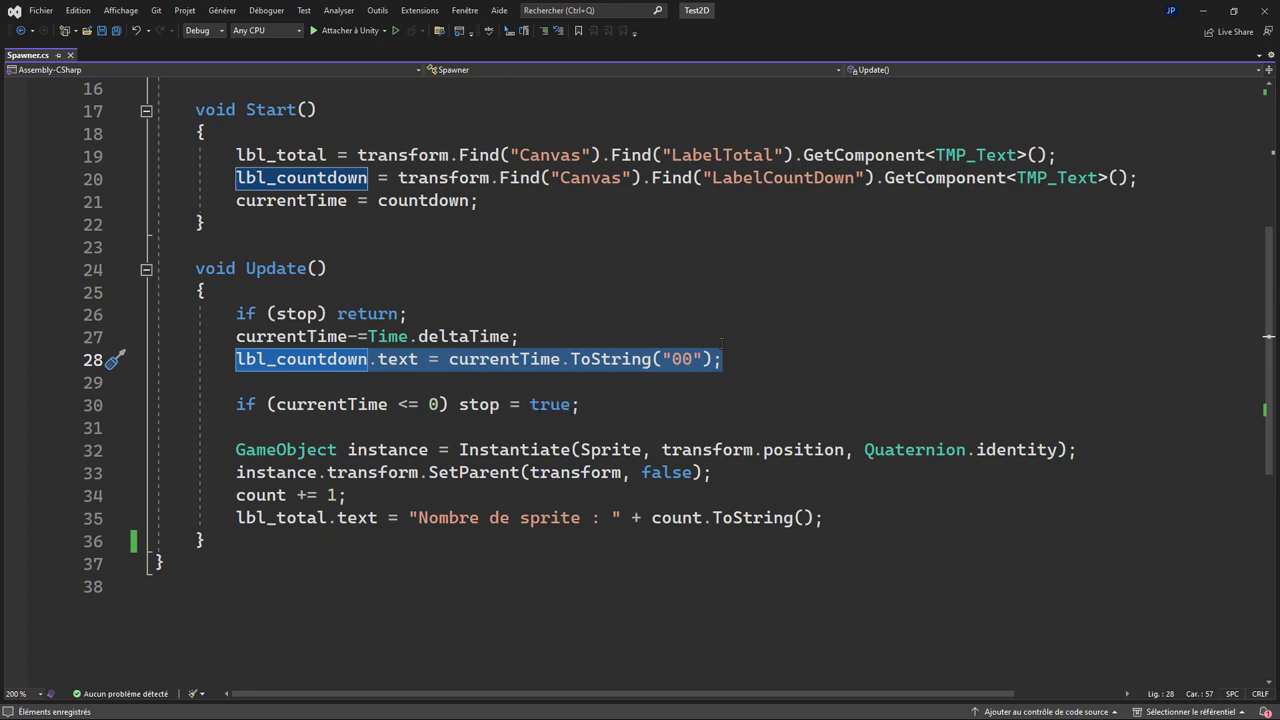
{"action": "left_click", "coordinate": [758, 318]}
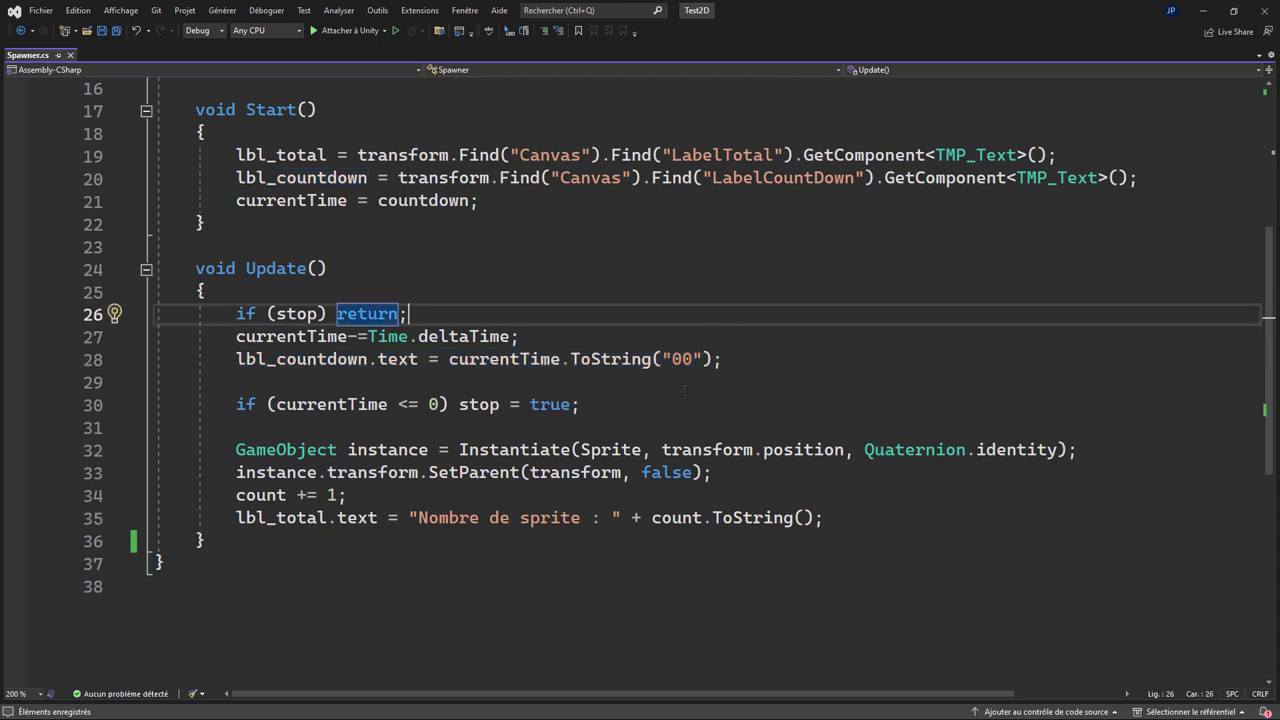
{"action": "left_click_drag", "start_coordinate": [235, 404], "coordinate": [459, 405]}
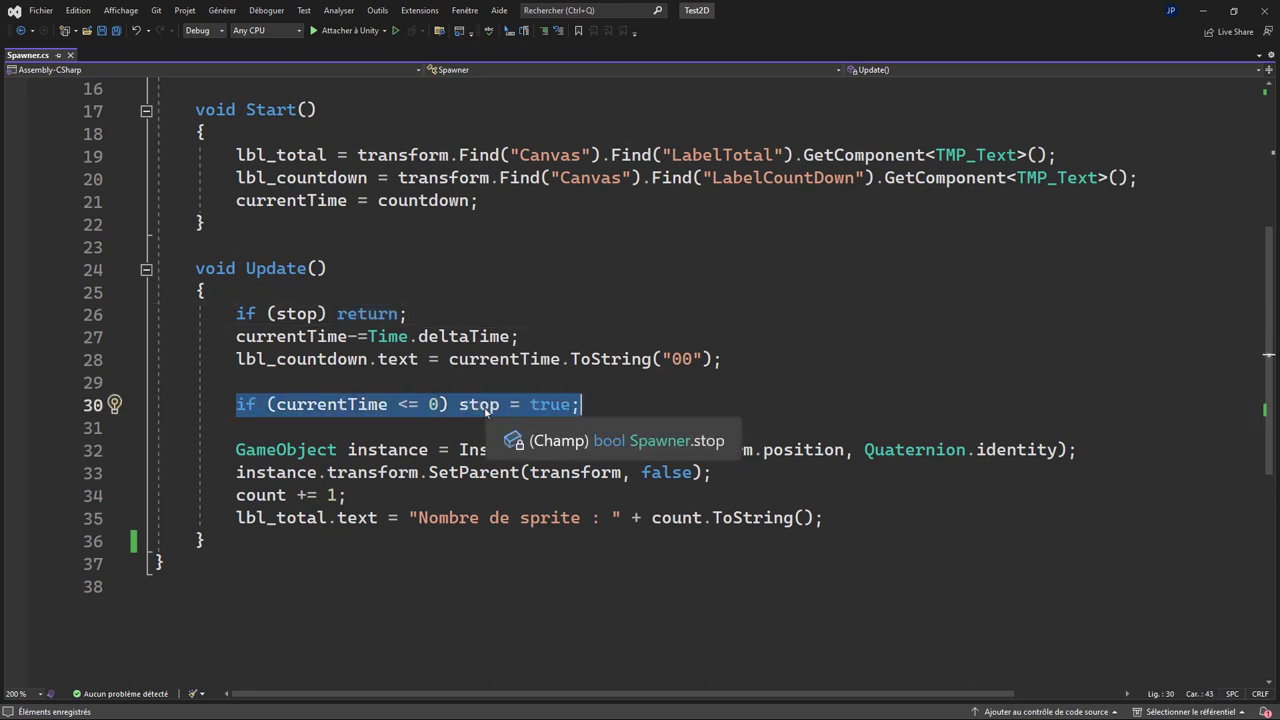
Highlight the early-return stop flag, the Sprite Instantiate line and the SetParent line
{"action": "left_click", "coordinate": [277, 314]}
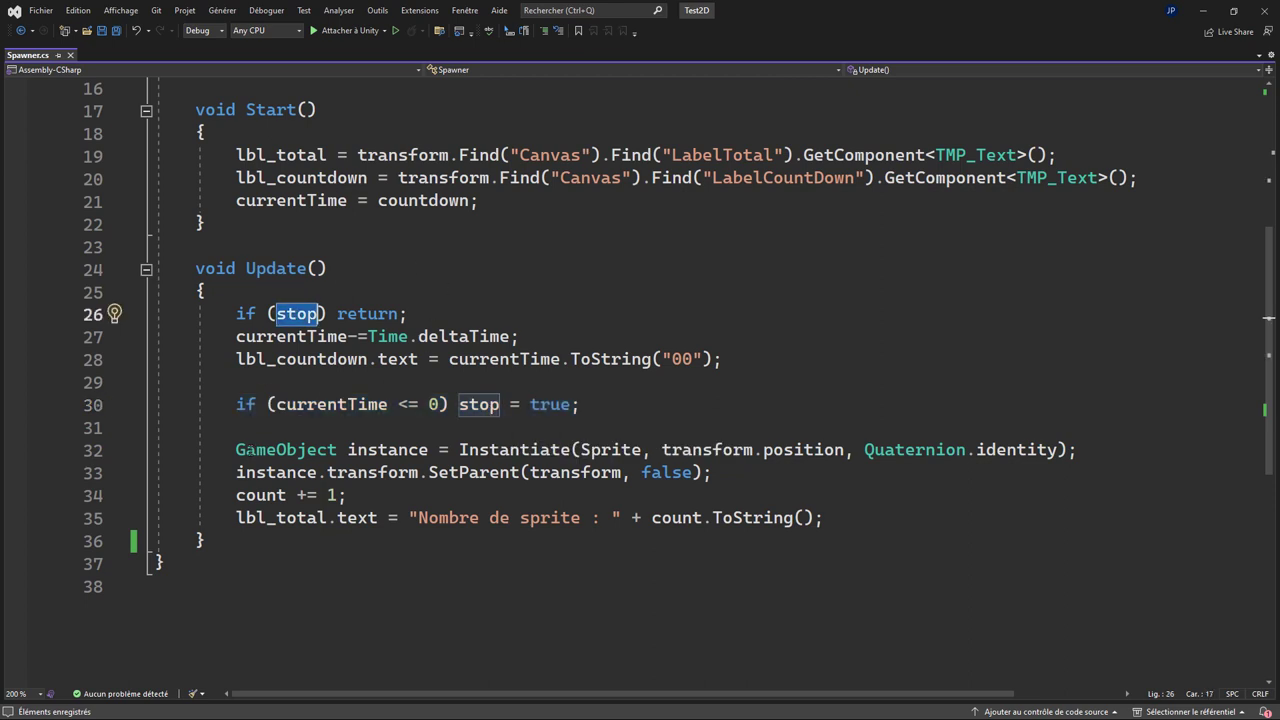
{"action": "left_click_drag", "start_coordinate": [236, 449], "coordinate": [1078, 449]}
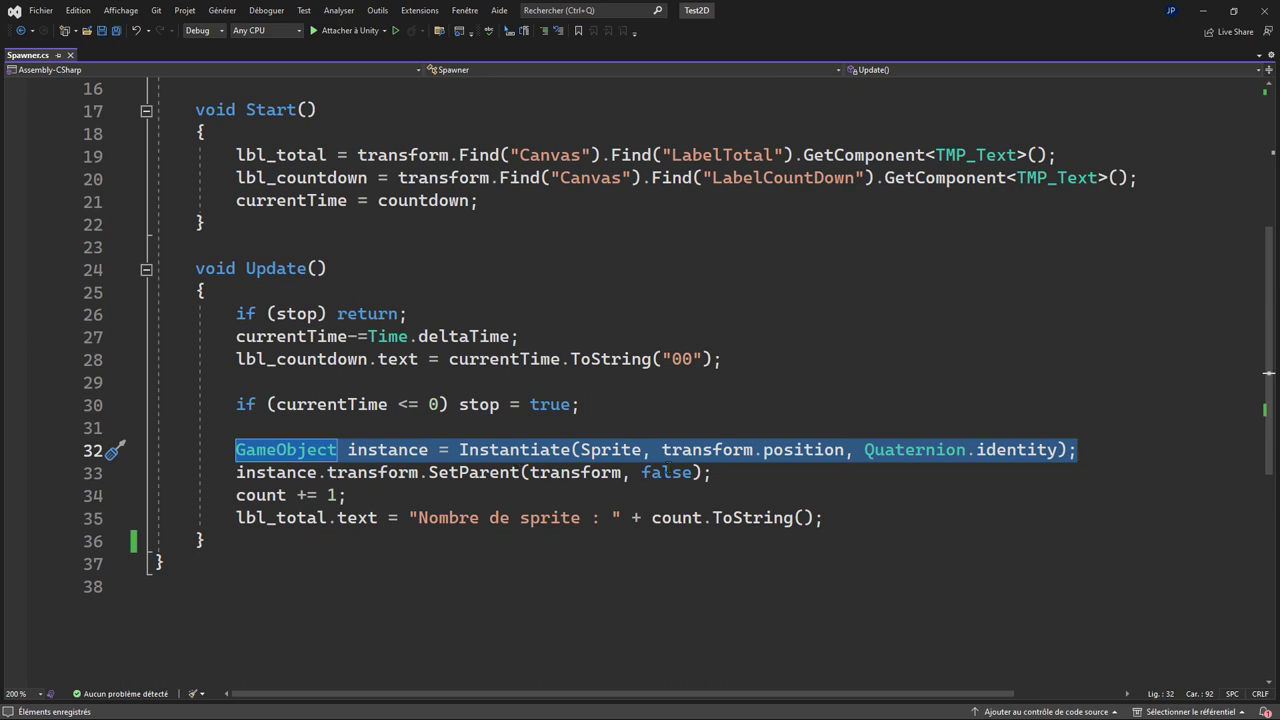
{"action": "left_click_drag", "start_coordinate": [236, 472], "coordinate": [404, 474]}
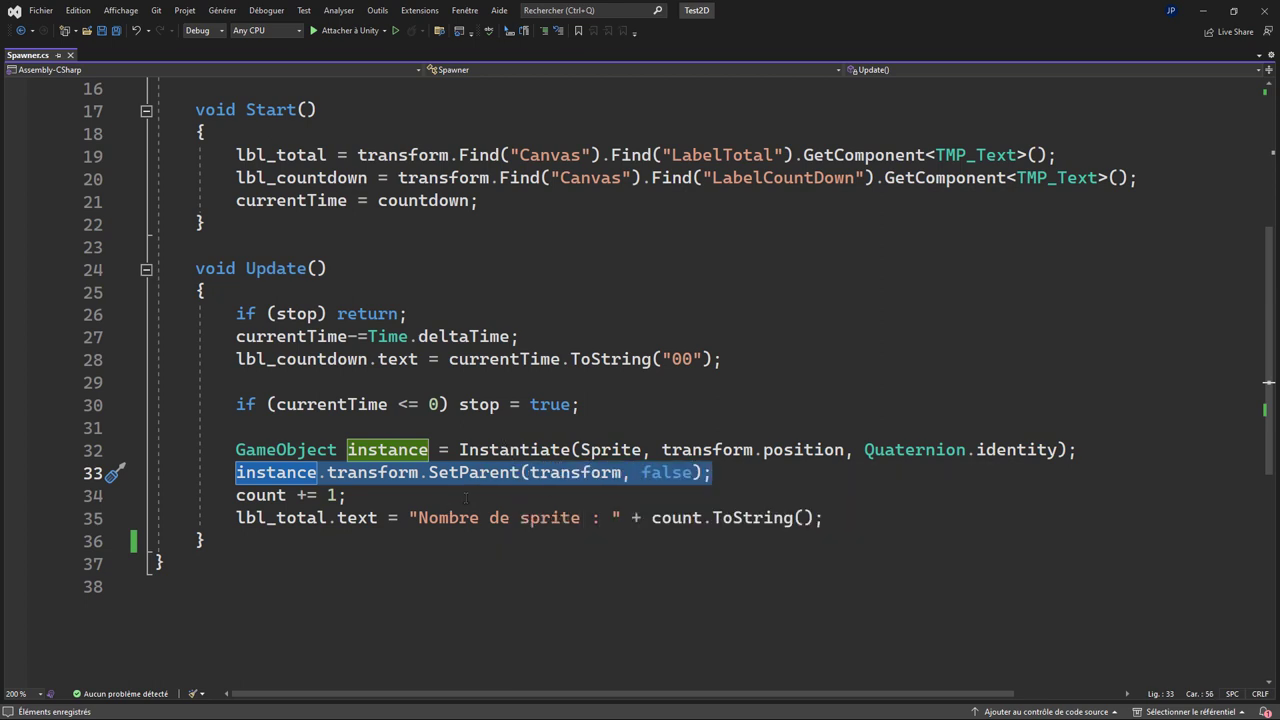
{"action": "mouse_move", "coordinate": [481, 484]}
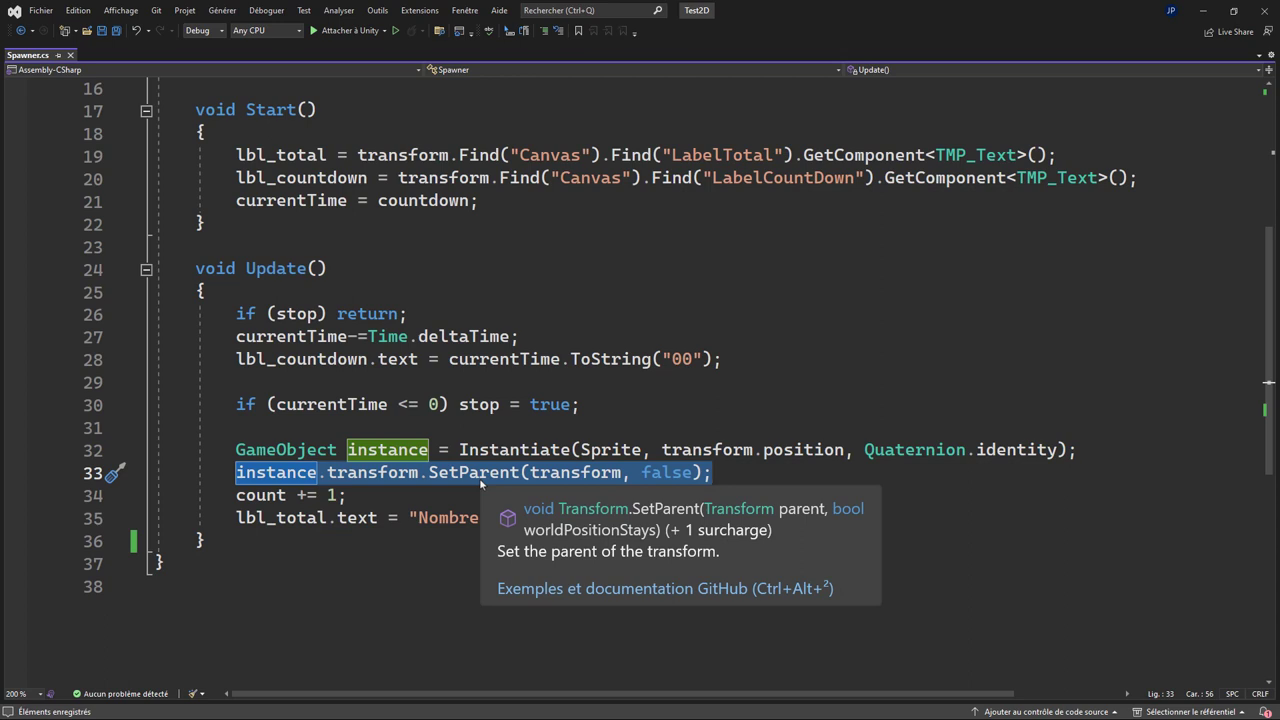
{"action": "left_click", "coordinate": [779, 477]}
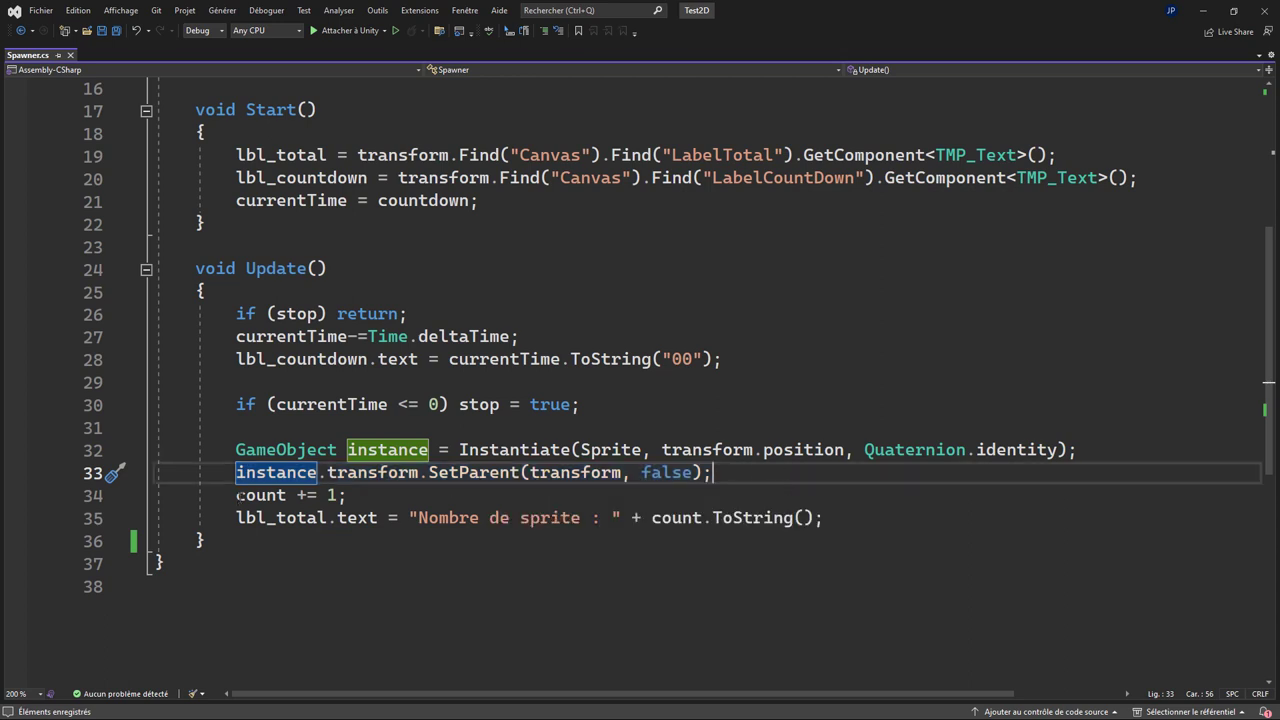
Highlight the count increment and total-label update lines, then minimize Visual Studio
{"action": "left_click_drag", "start_coordinate": [240, 497], "coordinate": [387, 495]}
{"action": "left_click_drag", "start_coordinate": [236, 517], "coordinate": [905, 518]}
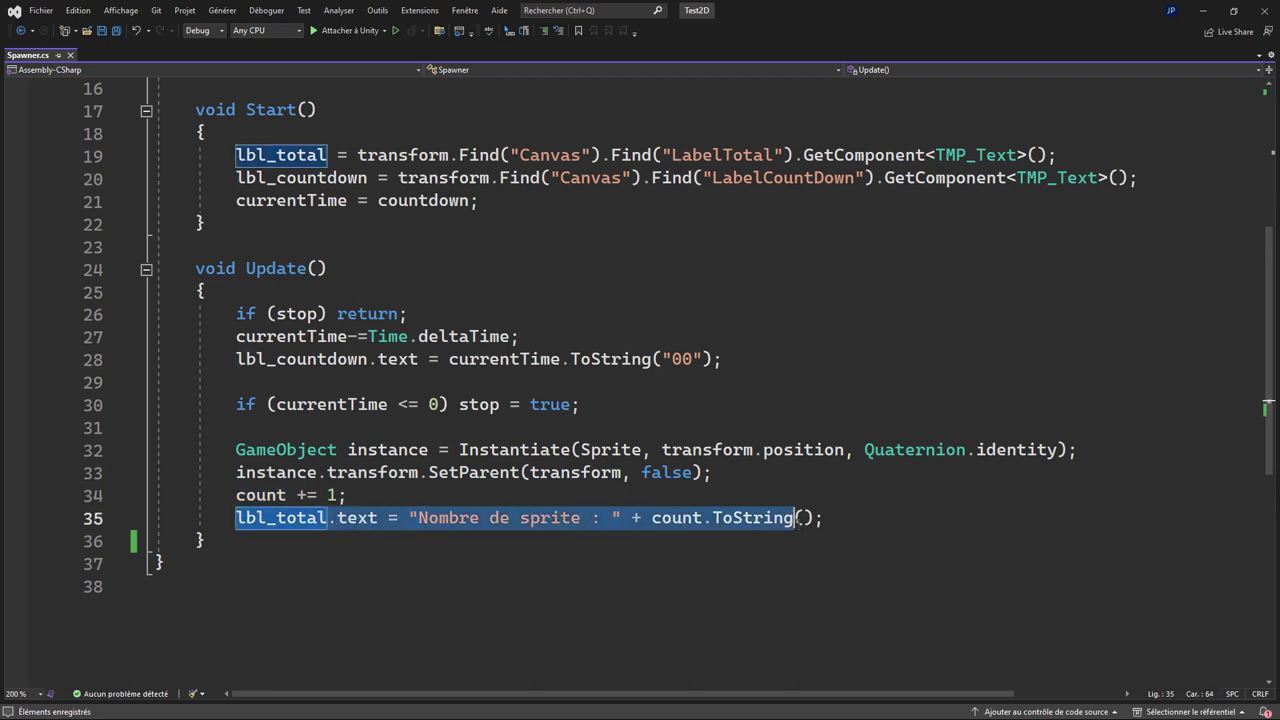
{"action": "left_click", "coordinate": [885, 595]}
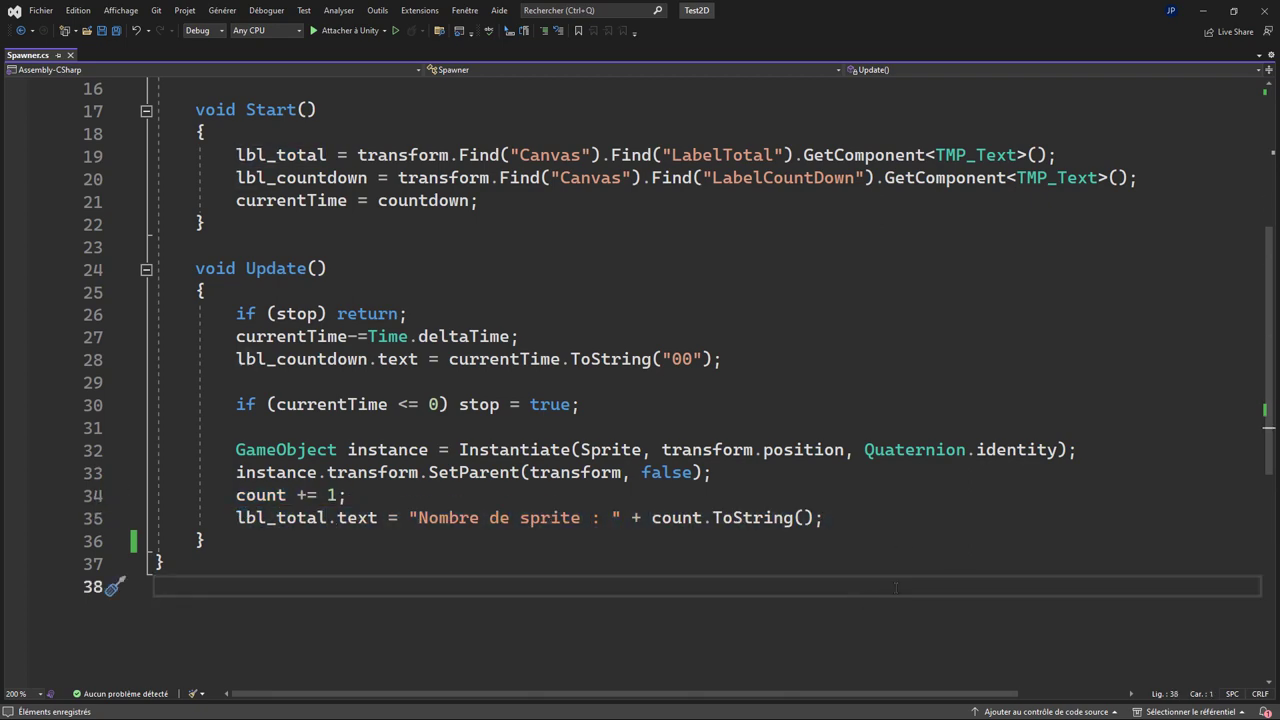
{"action": "left_click", "coordinate": [1204, 18]}
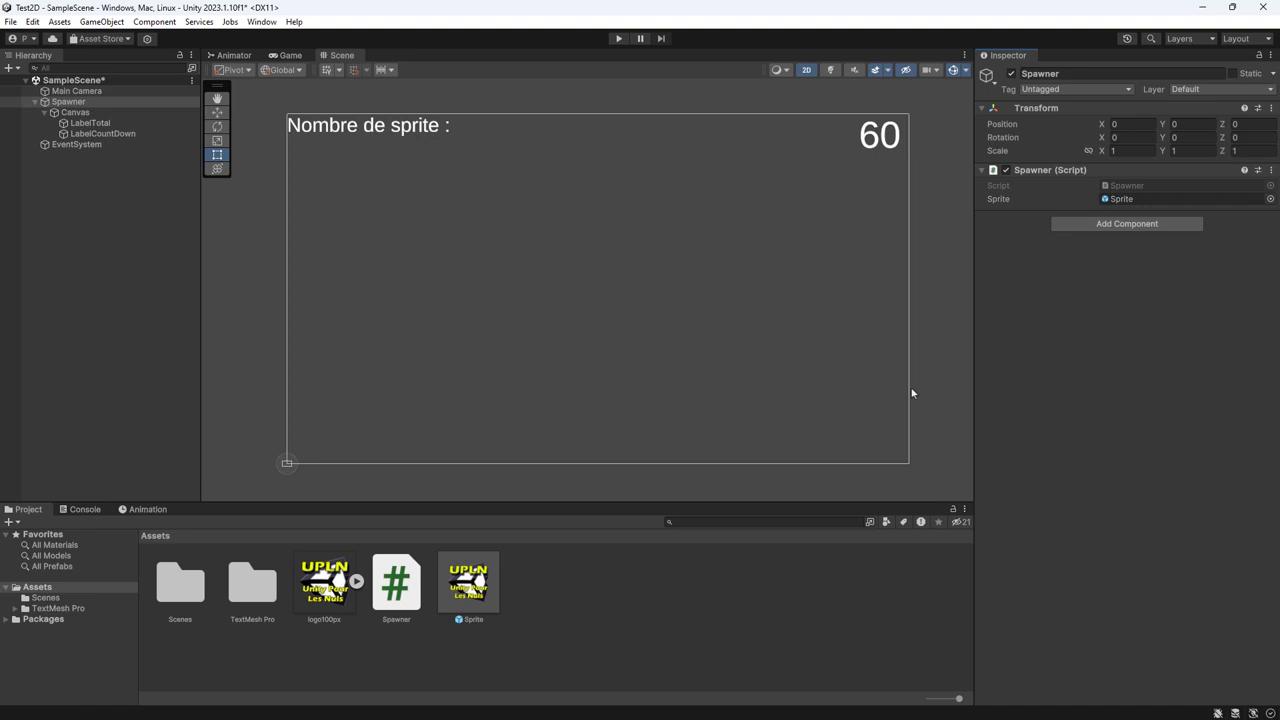
Play the Unity scene and let the 60-second countdown finish at 5530 sprites
{"action": "left_click", "coordinate": [618, 39]}
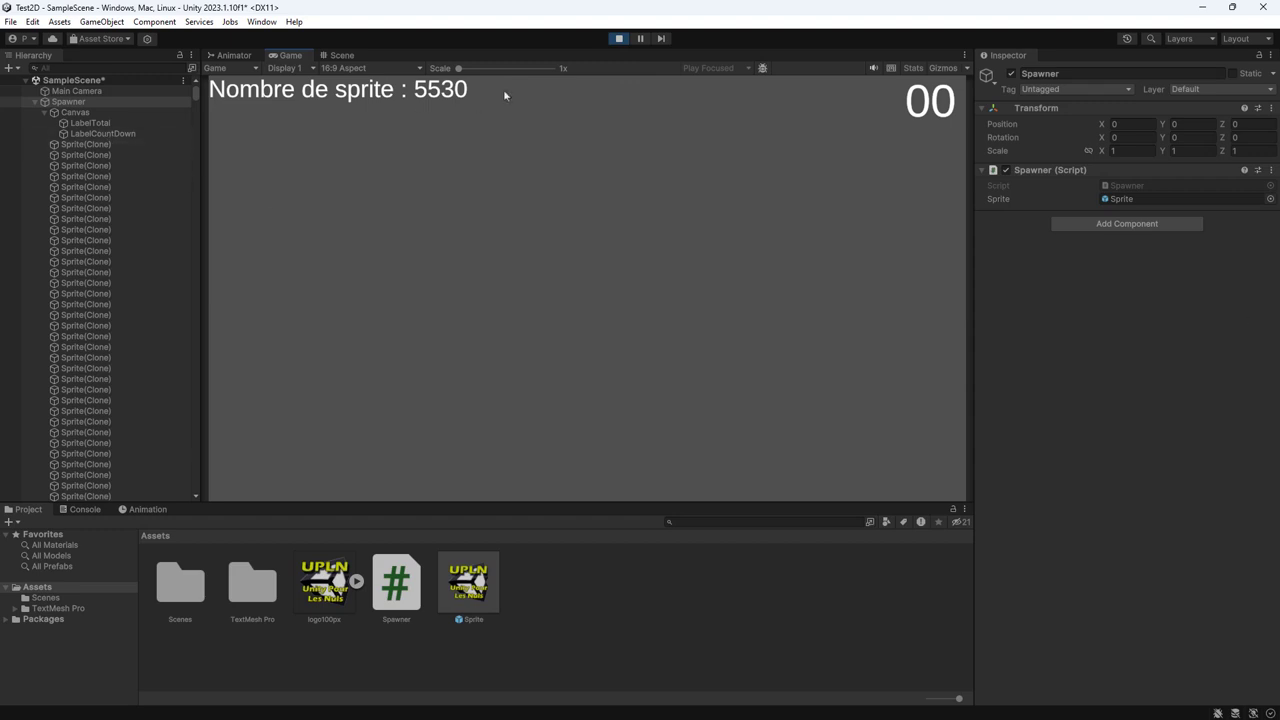
Pause the run, frame the first Sprite(Clone) in the Scene view and zoom out to locate it
{"action": "left_click", "coordinate": [640, 39]}
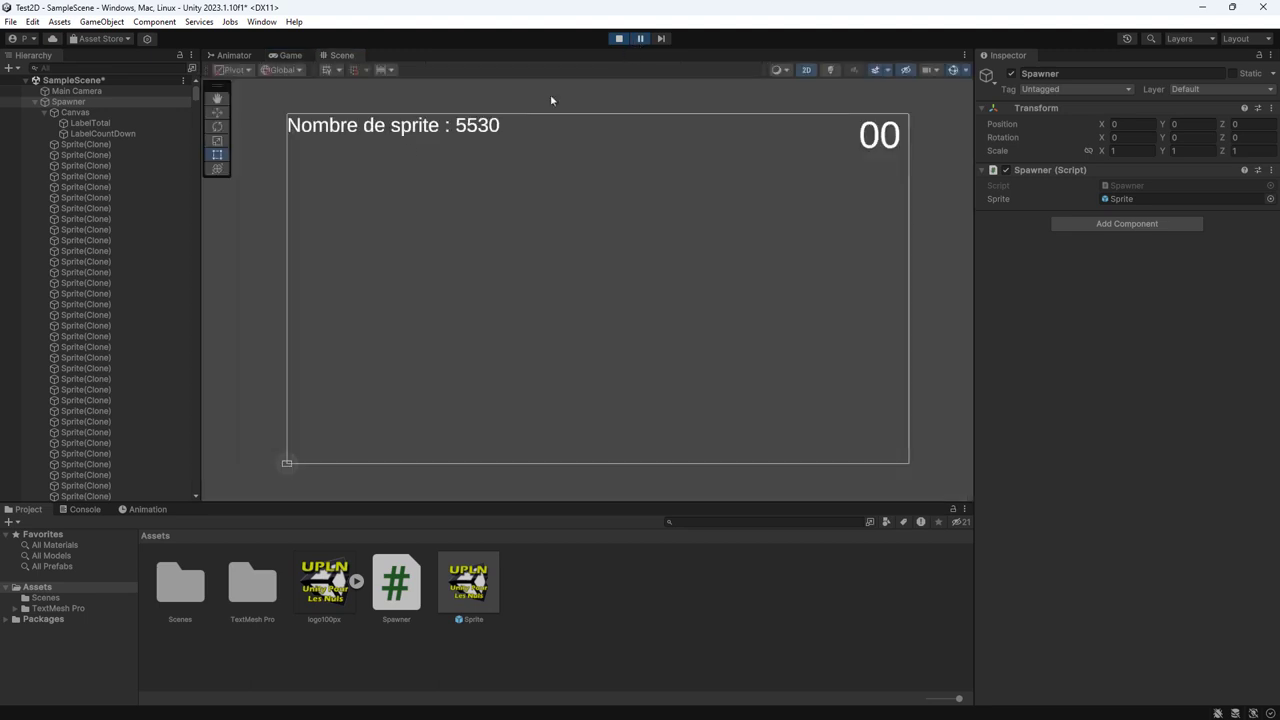
{"action": "double_click", "coordinate": [101, 146]}
{"action": "scroll", "coordinate": [618, 362], "scroll_direction": "down", "scroll_amount": 5}
{"action": "scroll", "coordinate": [628, 372], "scroll_direction": "down", "scroll_amount": 5}
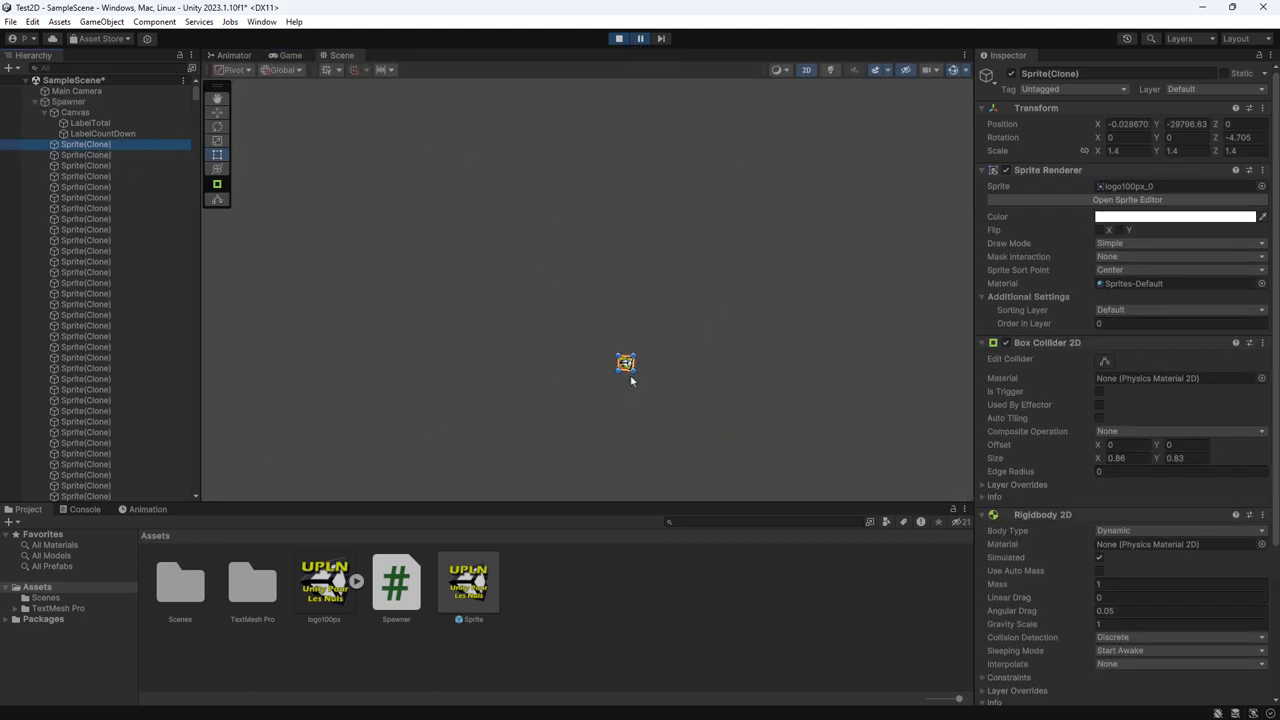